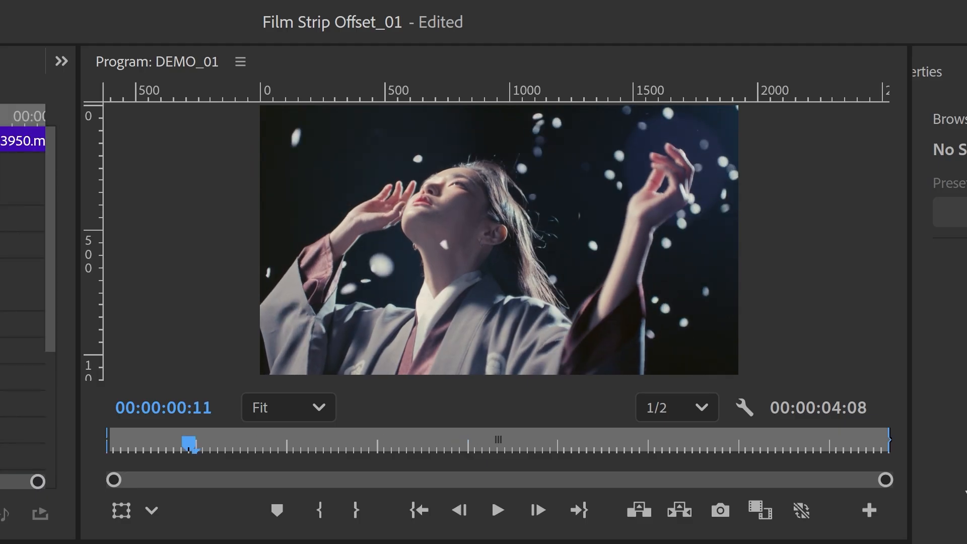
Create a new adjustment layer in the Prep bin with the offered video settings.
drag(189, 444, 717, 443)
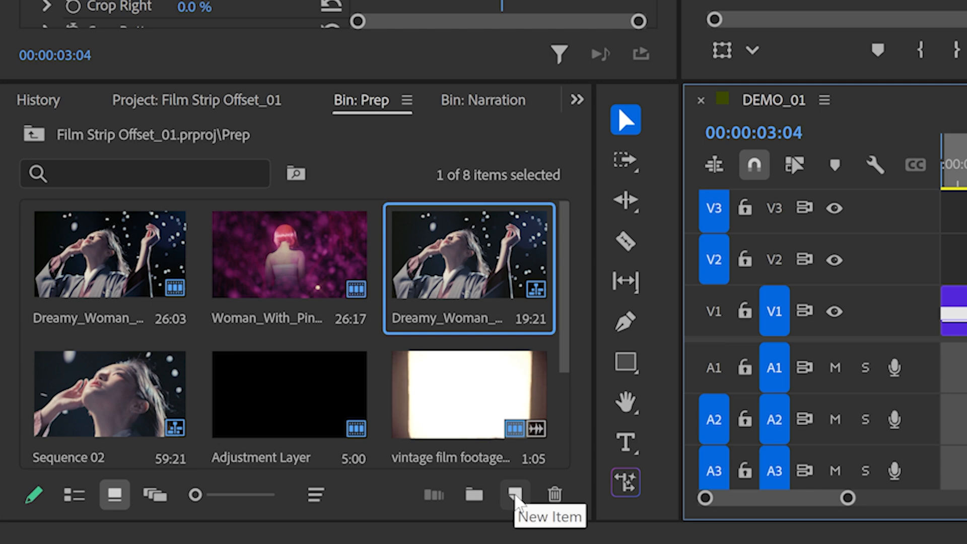
click(515, 496)
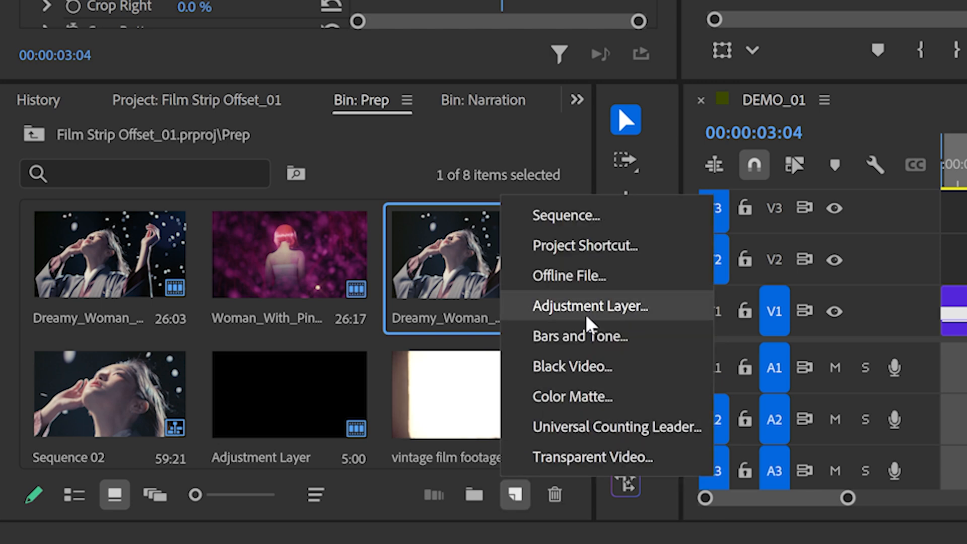
click(587, 311)
click(524, 321)
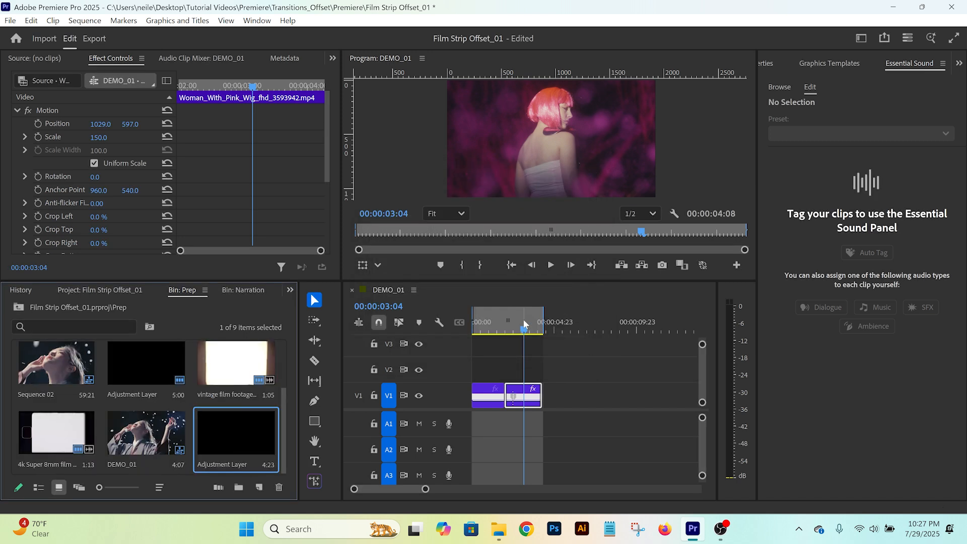
Place the new adjustment layer on V2 starting 15 frames before the cut between the two clips, at 00:00:01:10.
drag(523, 323, 505, 328)
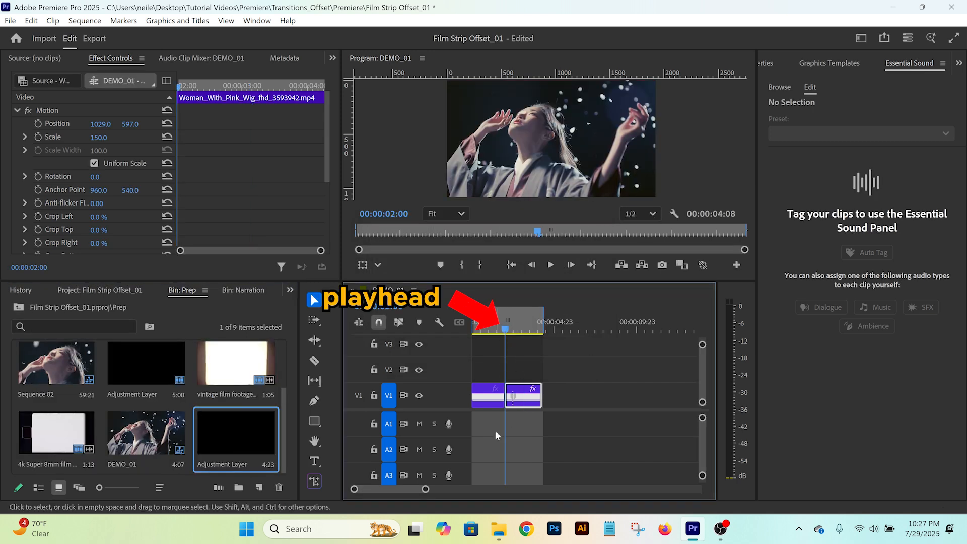
drag(426, 489, 401, 492)
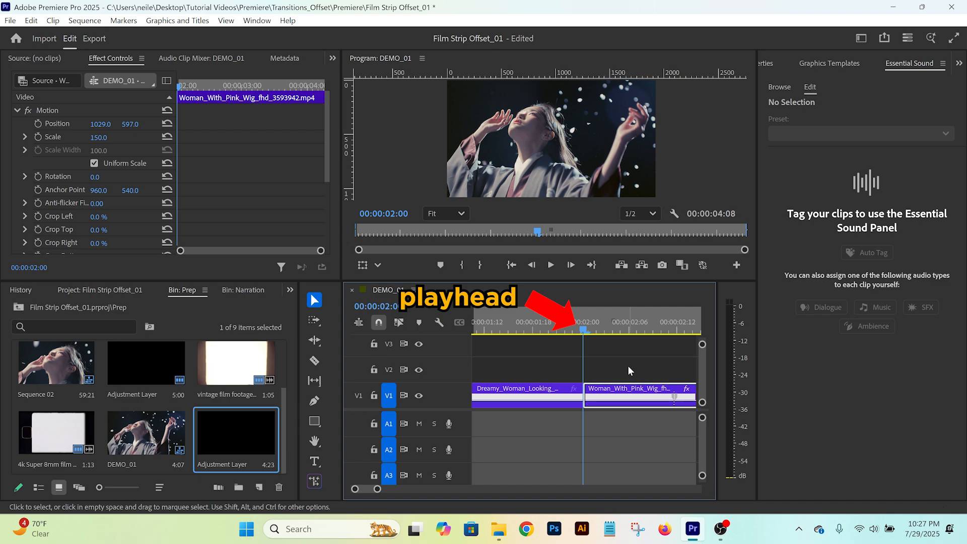
key(Left)
key(Left)
key(Left)
key(Left)
key(Left)
key(Left)
key(Left)
key(Left)
key(Left)
key(Left)
key(Left)
key(Left)
key(Left)
key(Left)
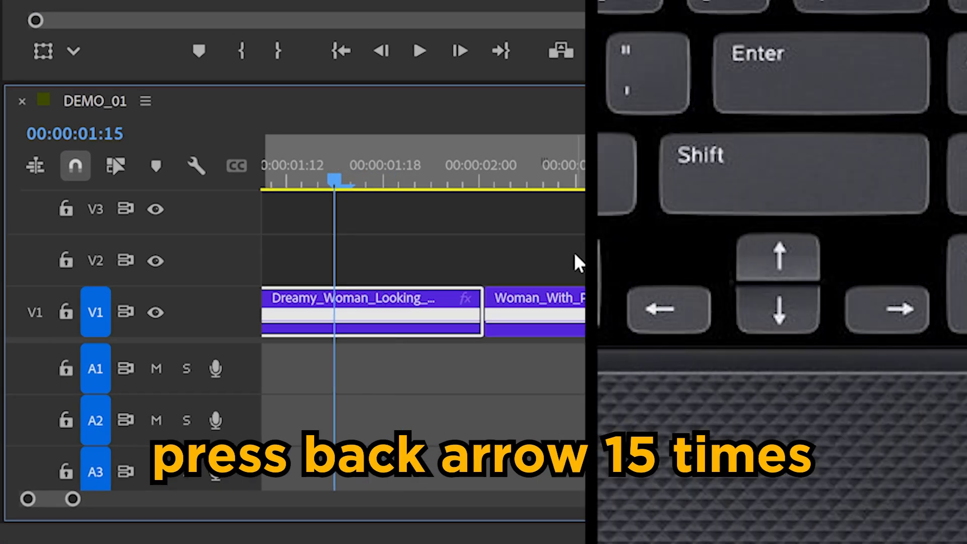
key(backslash)
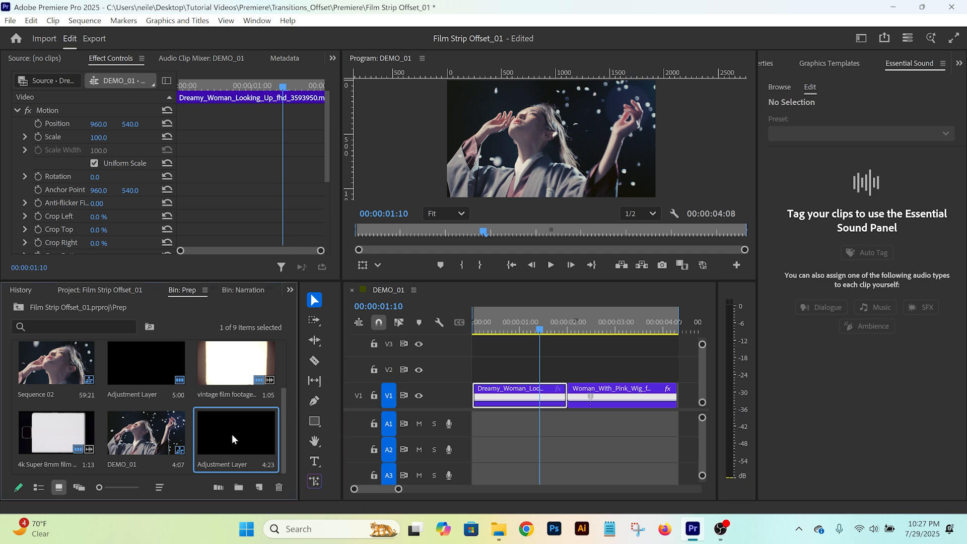
drag(232, 434, 570, 364)
Split the adjustment layer with the Razor tool 15 frames after the cut, at 00:00:02:15.
click(572, 329)
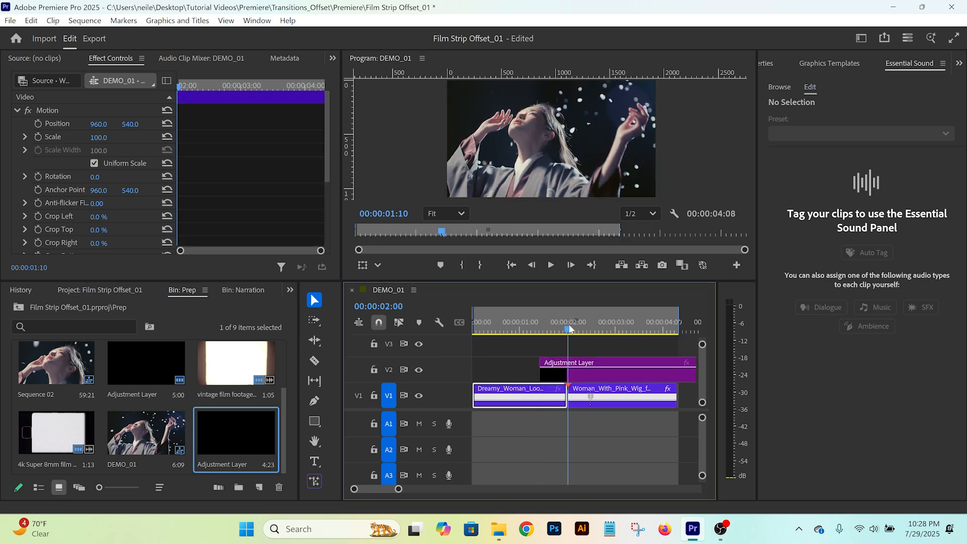
key(Right)
key(Right)
key(Right)
key(Right)
key(Right)
key(Right)
key(Right)
key(Right)
key(Right)
key(Right)
key(Right)
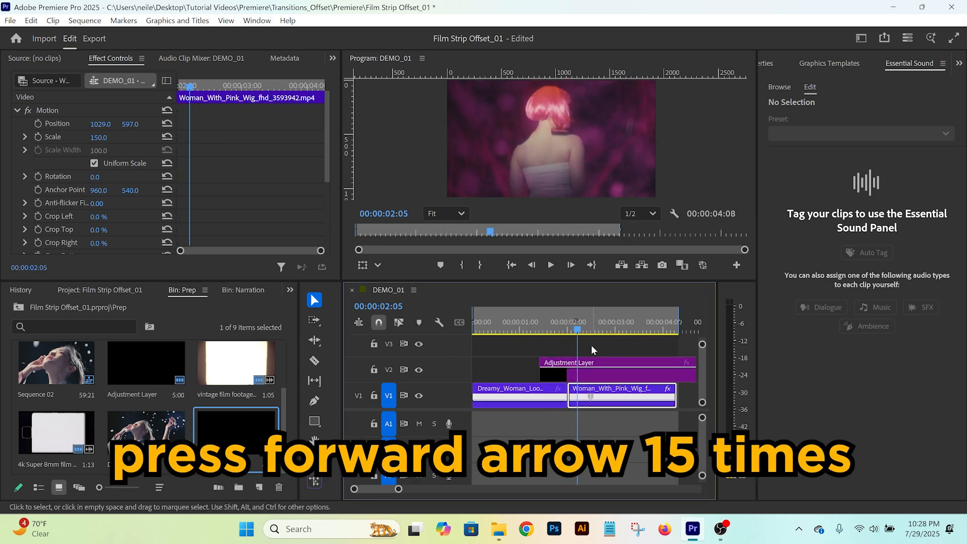
key(Right)
key(Right)
key(Right)
key(Right)
key(c)
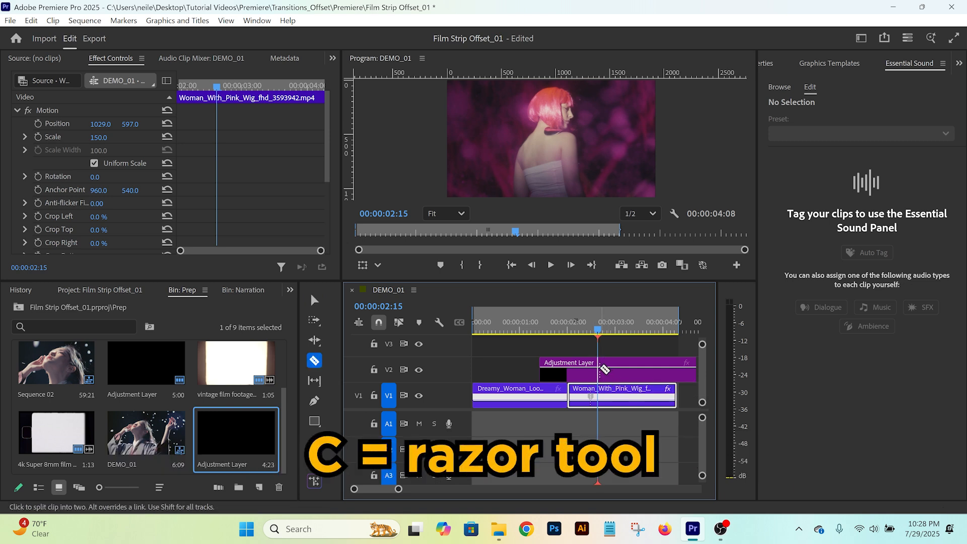
key(v)
click(313, 362)
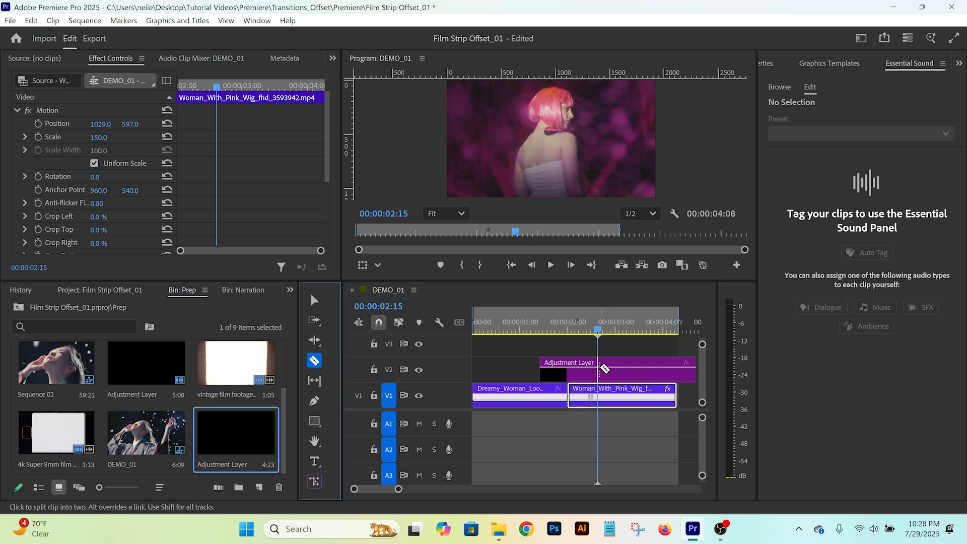
click(600, 370)
Delete the part of the adjustment layer after the split at 00:00:02:15.
key(v)
click(630, 375)
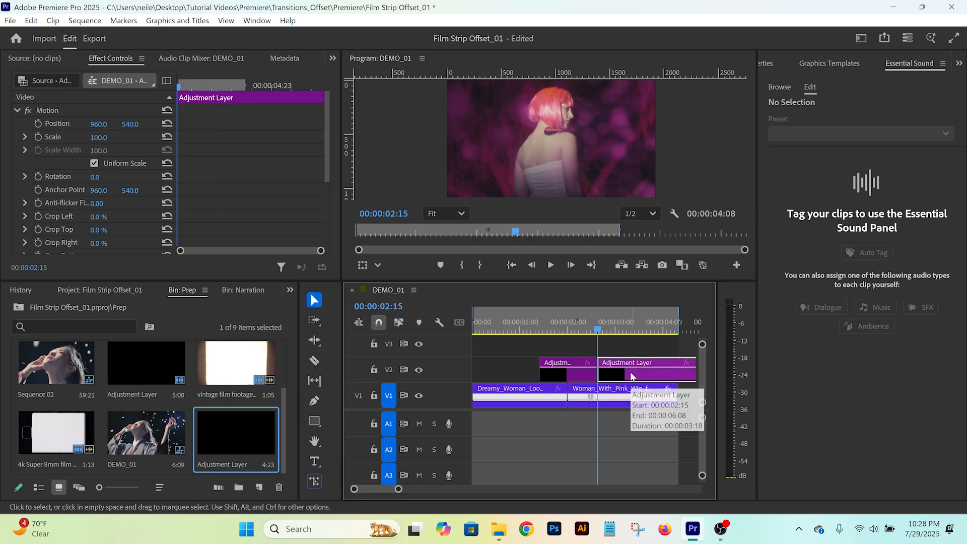
key(Delete)
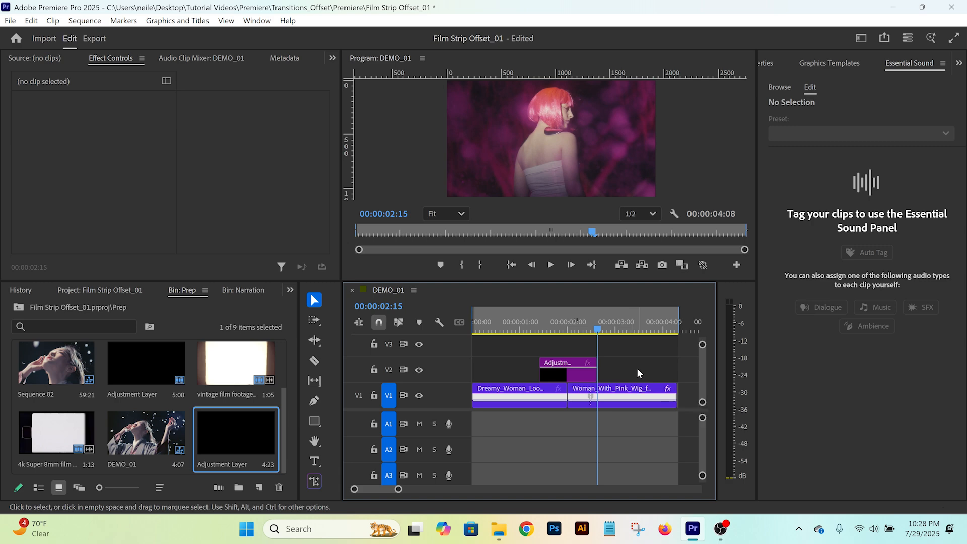
Switch to the Effects workspace.
click(781, 64)
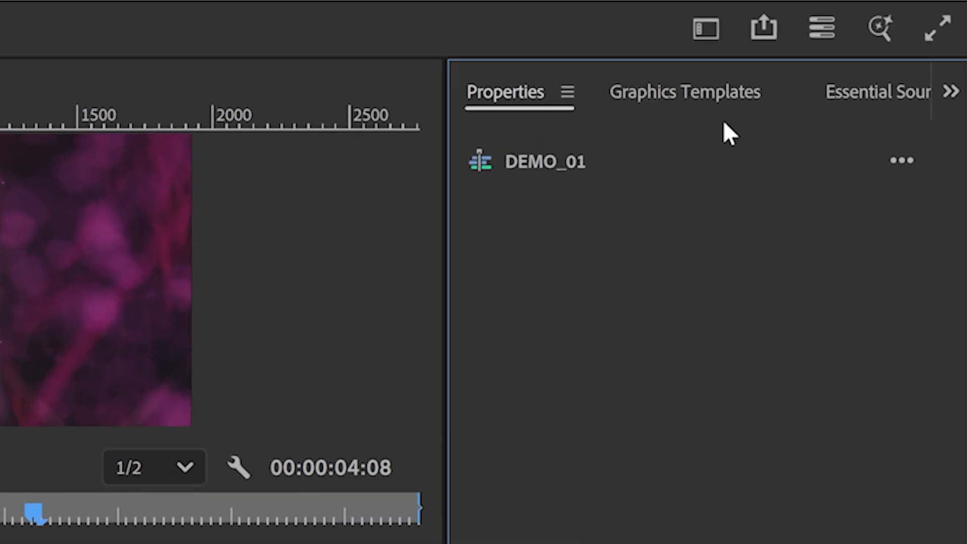
click(706, 34)
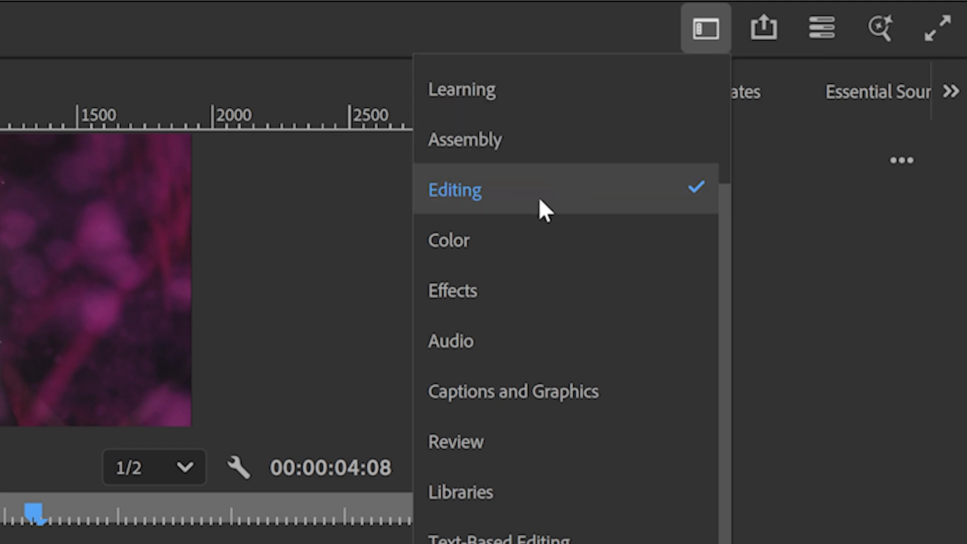
key(Escape)
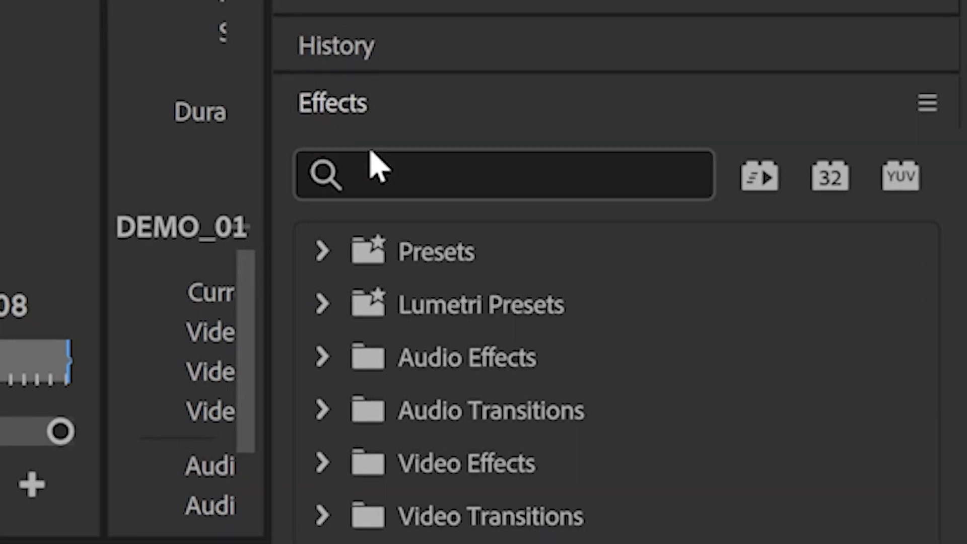
Search the effects for "offset" and apply the Offset distortion effect to the adjustment layer on V2.
click(426, 178)
text(dffse)
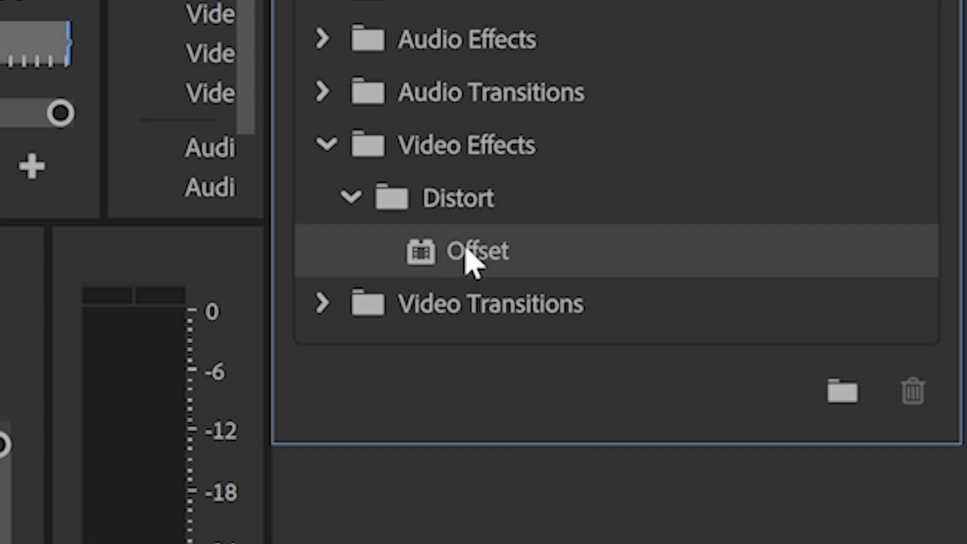
drag(467, 255, 111, 333)
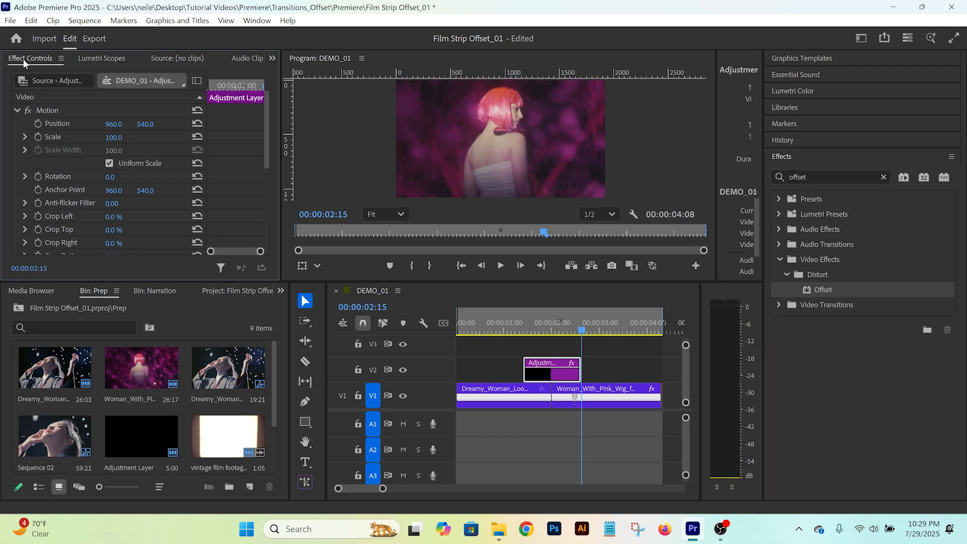
Enable keyframing for the Offset effect's Shift Center To three frames into the adjustment layer, at 00:00:01:13.
scroll(164, 146, down, 6)
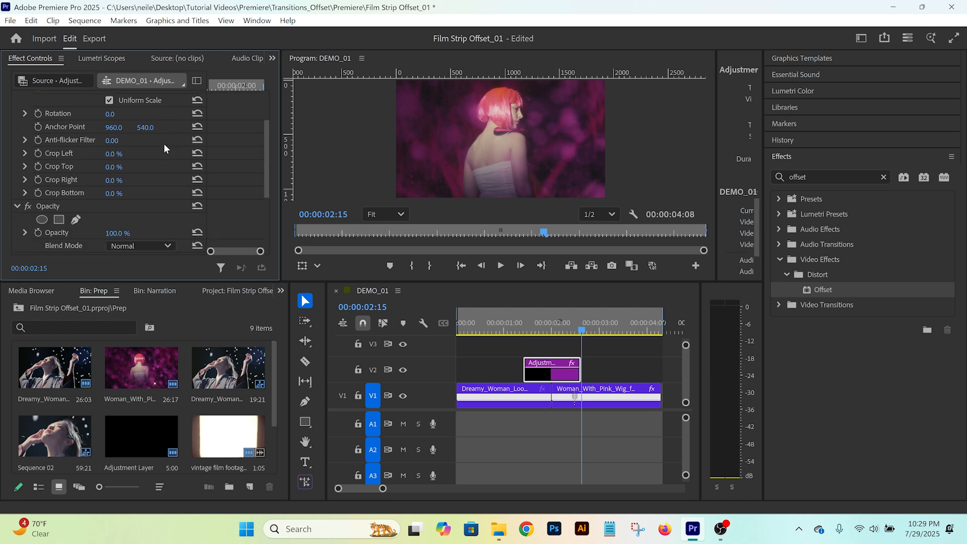
scroll(164, 147, down, 1)
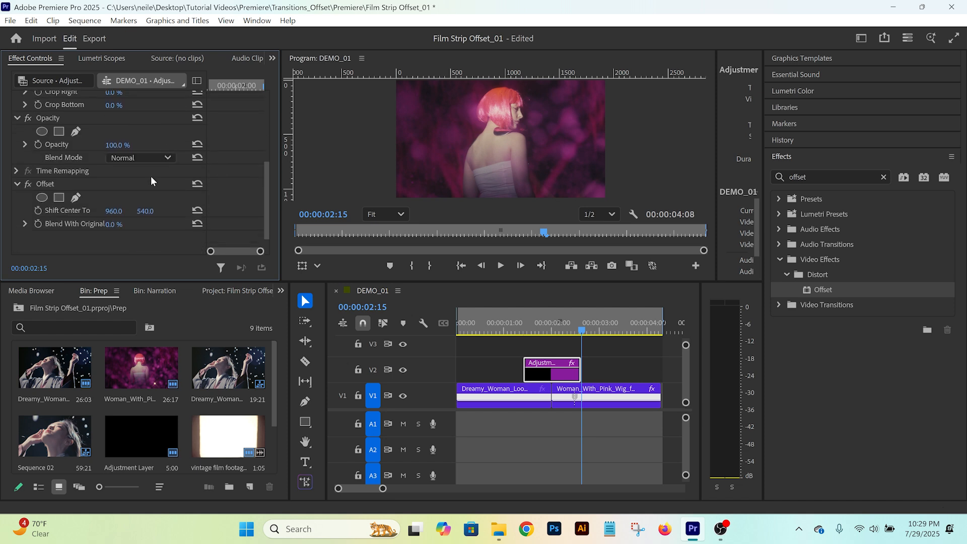
click(54, 183)
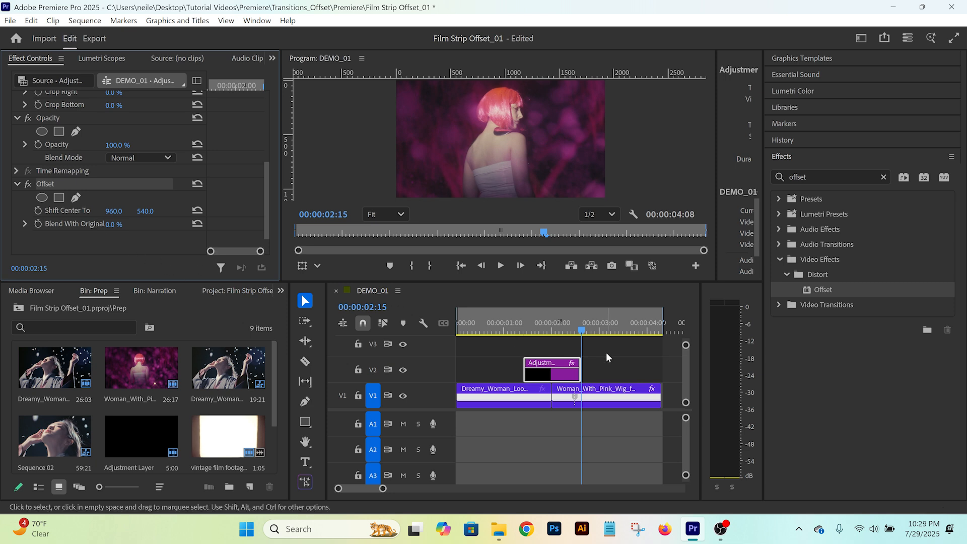
click(526, 333)
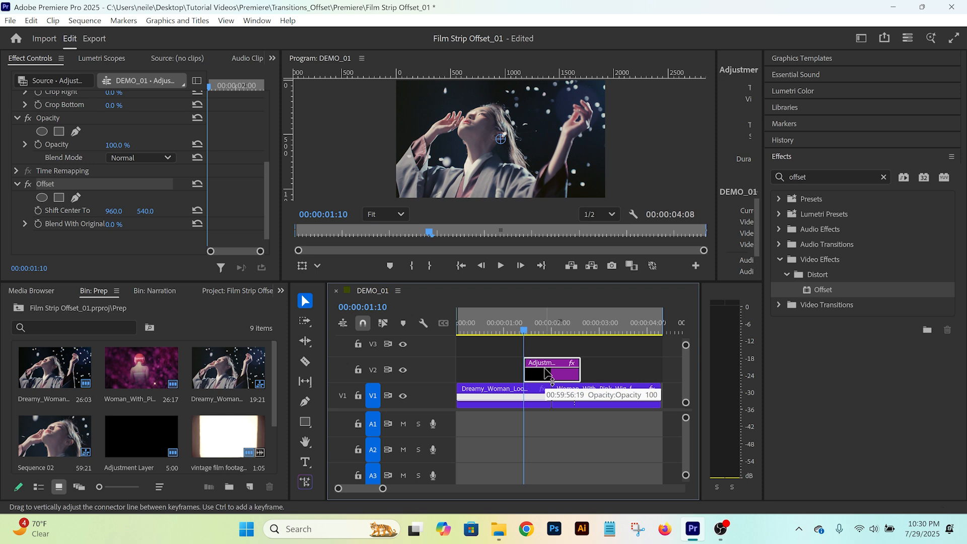
key(Right)
key(Right)
key(Right)
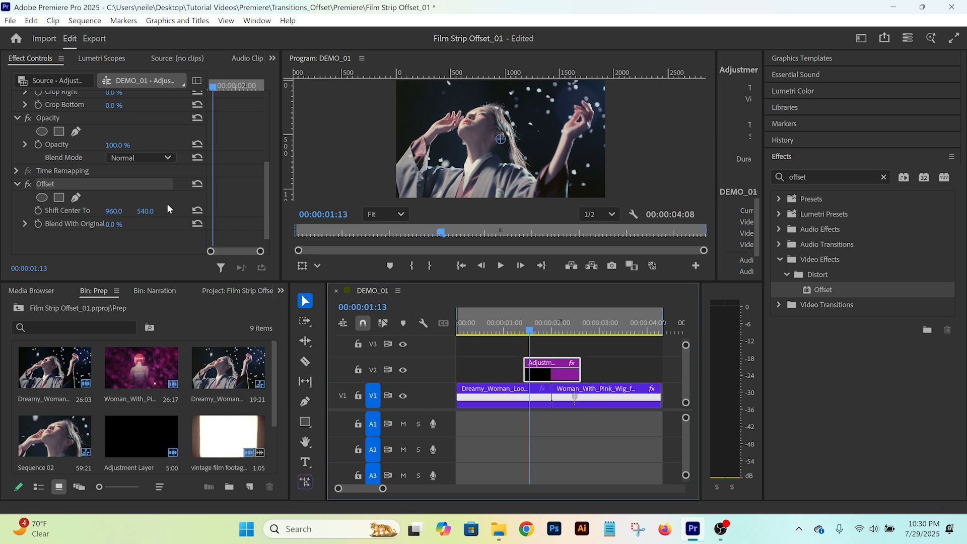
click(39, 211)
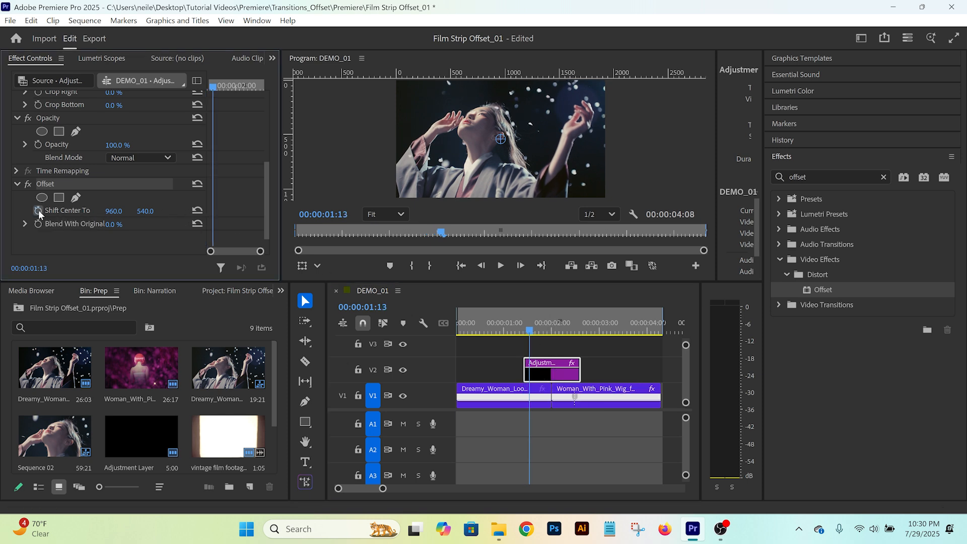
Add a second Shift Center To keyframe at 00:00:02:12, three frames before the layer's end, with the vertical value set to 3780.
drag(280, 167, 367, 166)
click(548, 327)
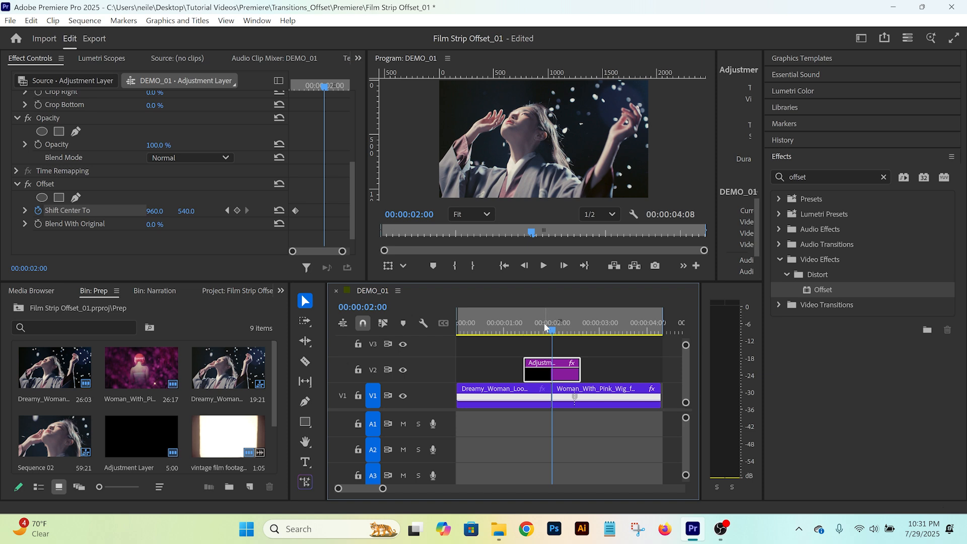
key(Right)
key(Right)
key(Right)
key(Right)
key(Right)
key(Right)
key(Right)
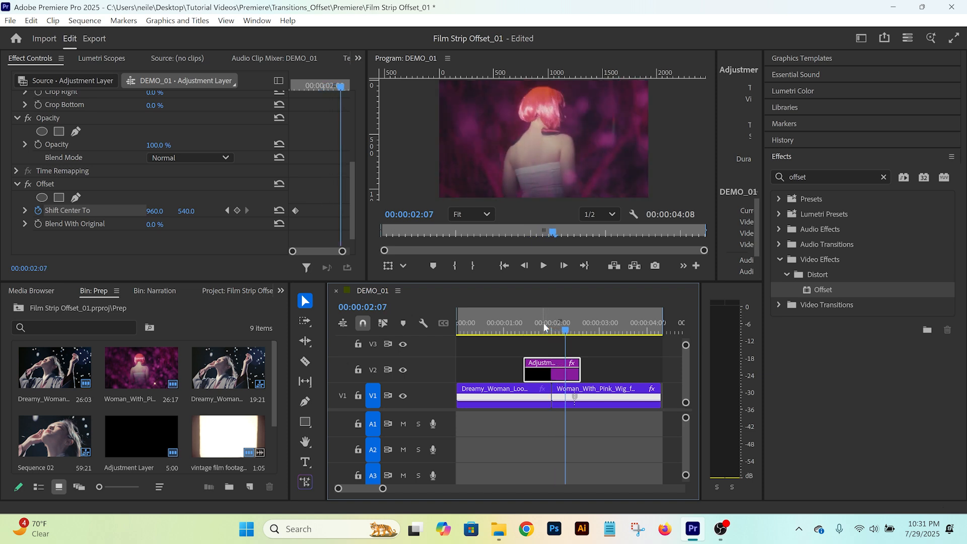
key(Right)
key(Right)
key(Right)
key(Right)
key(Right)
drag(368, 194, 315, 194)
drag(414, 251, 443, 251)
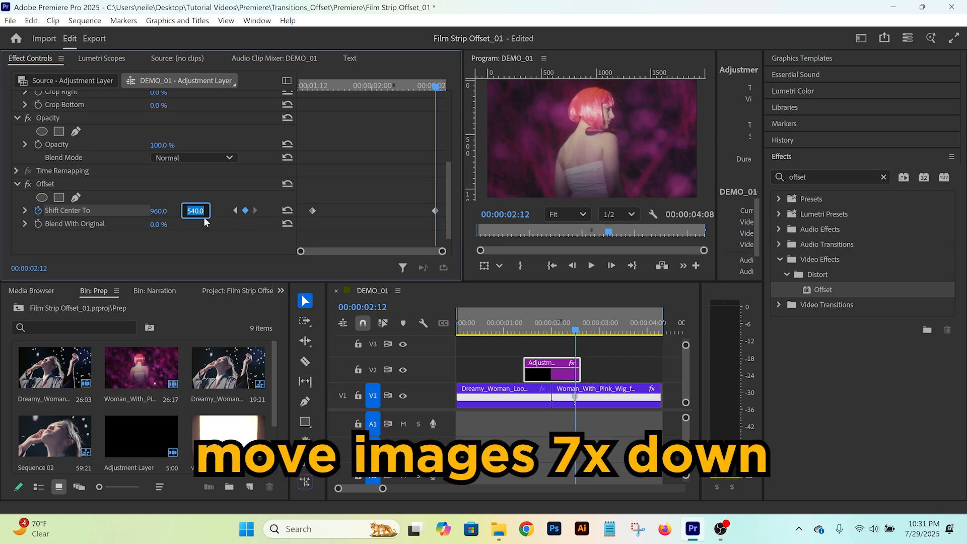
text(3780)
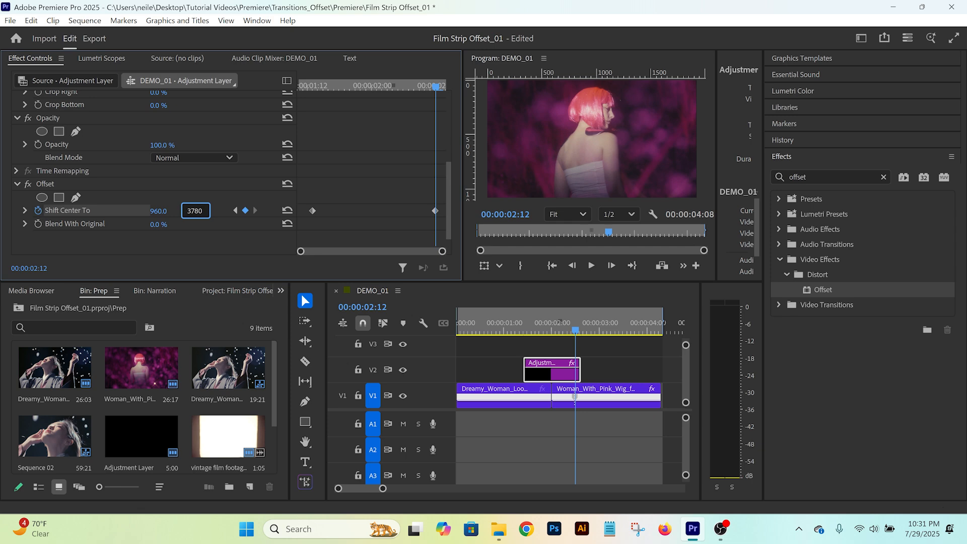
key(Return)
Play back the offset transition between the two clips several times to check the movement.
click(309, 89)
key(space)
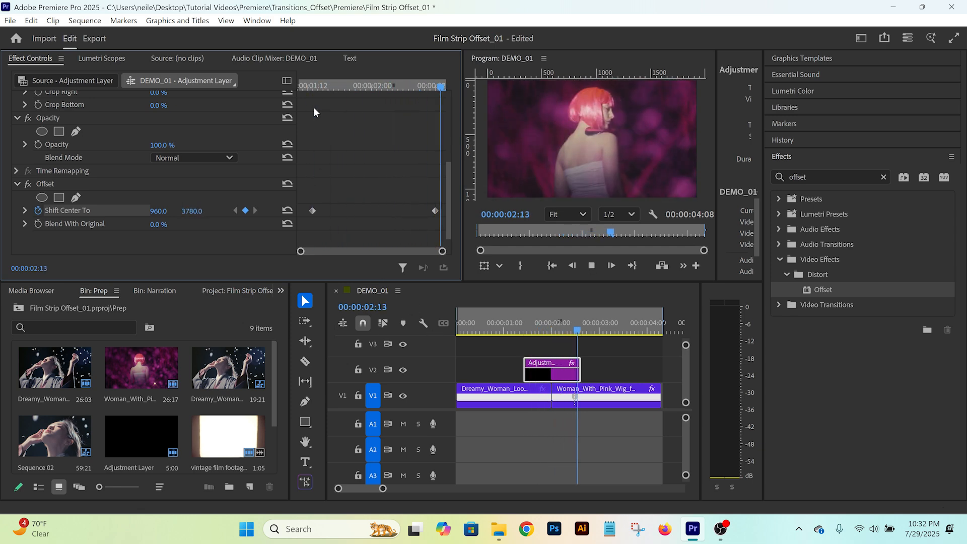
click(313, 89)
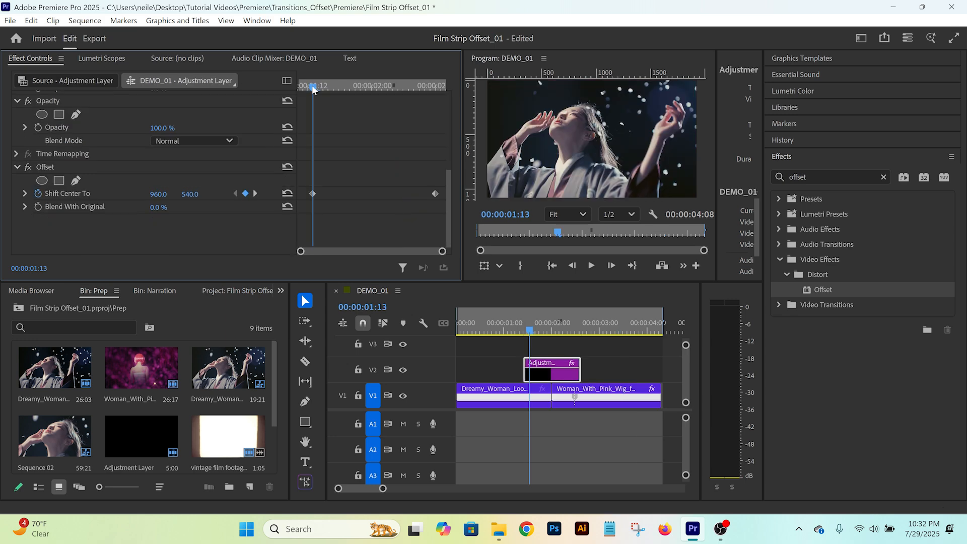
key(space)
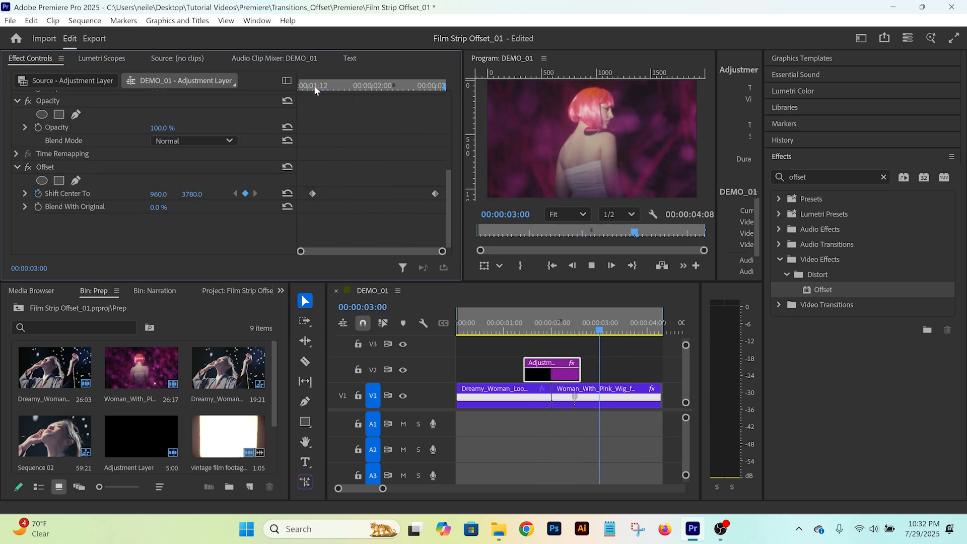
click(605, 395)
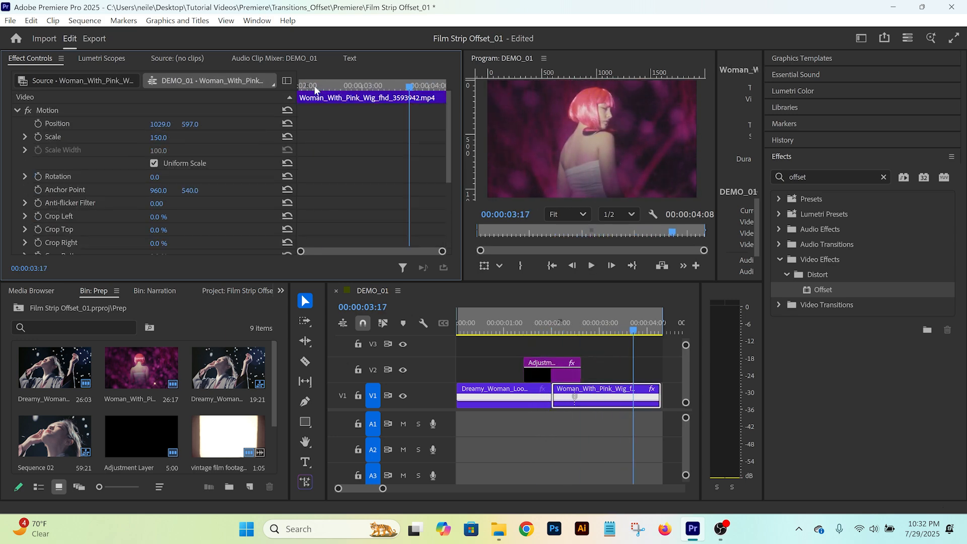
click(509, 334)
key(space)
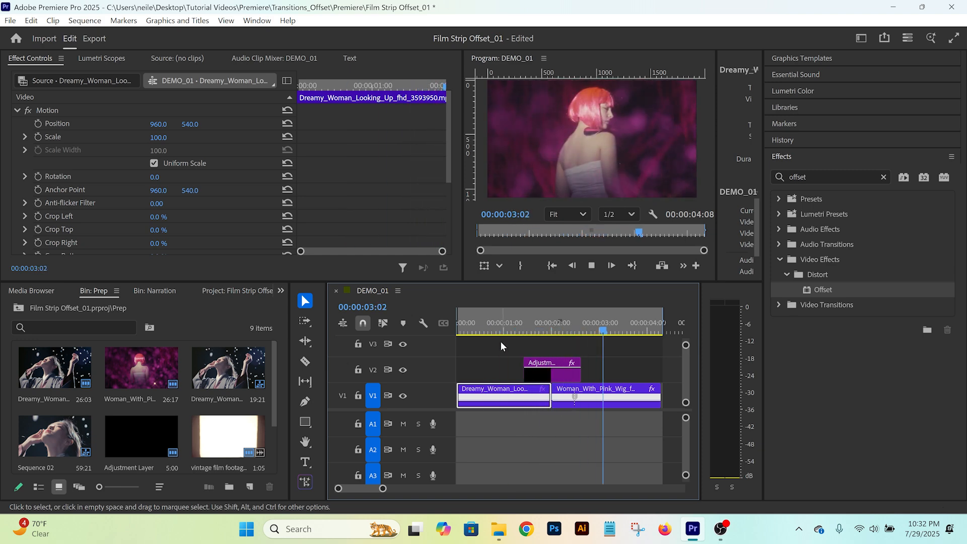
key(space)
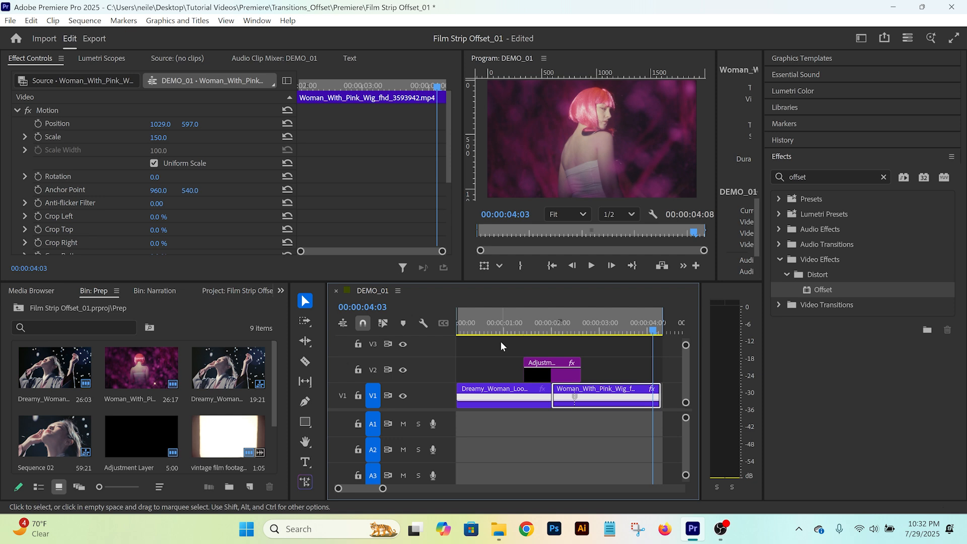
Set the temporal interpolation of both Shift Center To keyframes on the adjustment layer to Bezier.
click(564, 379)
scroll(372, 177, down, 5)
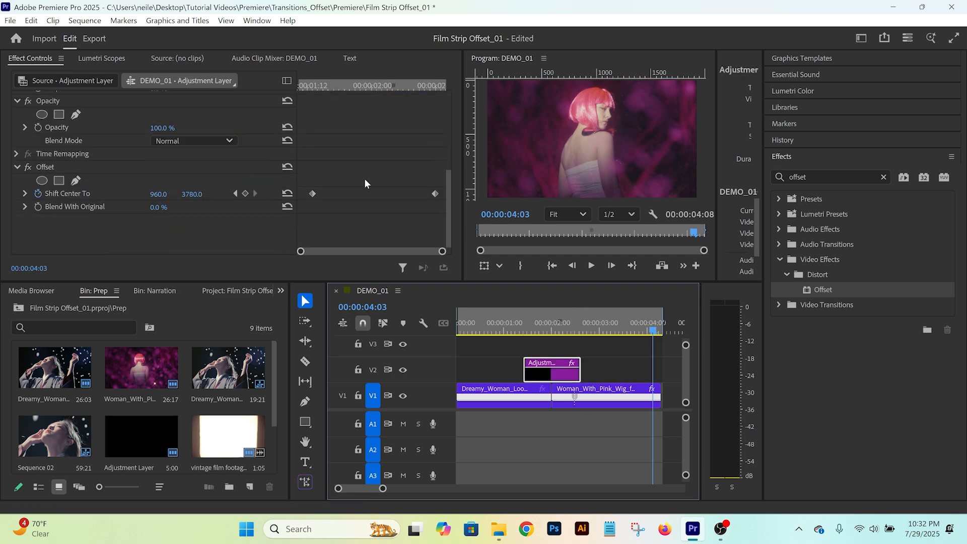
drag(305, 175, 449, 208)
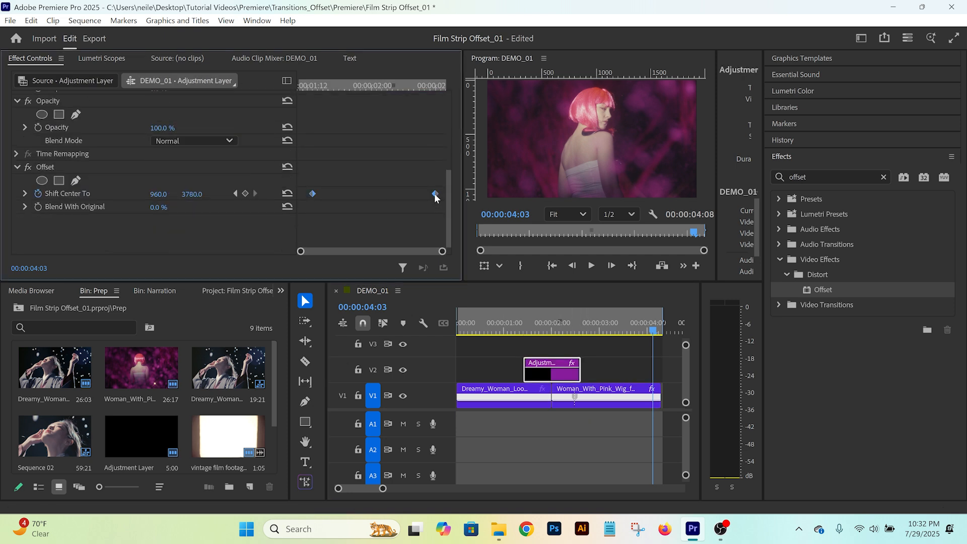
right_click(436, 194)
mouse_move(490, 302)
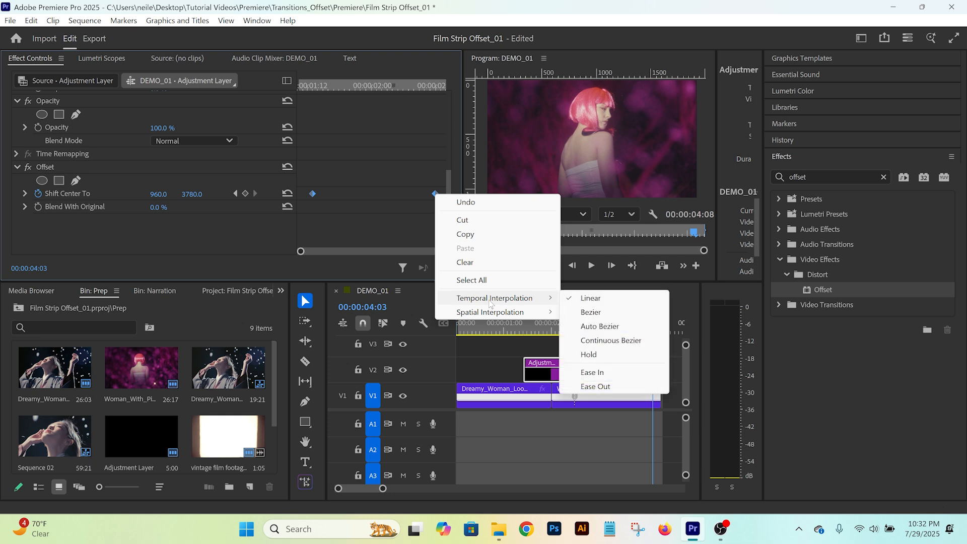
click(591, 313)
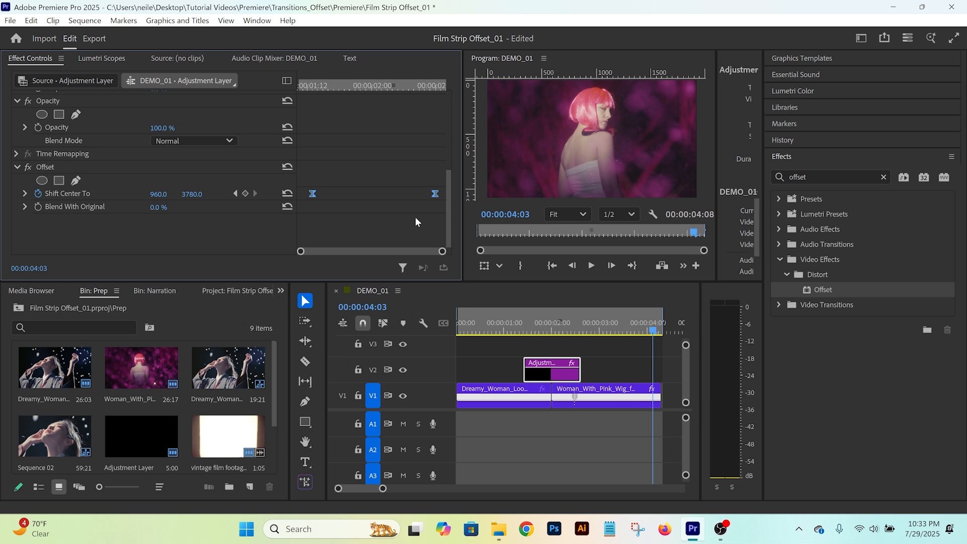
Reshape the Shift Center To velocity graph into a central peak, pulling both keyframe handles down to zero and inward.
click(24, 193)
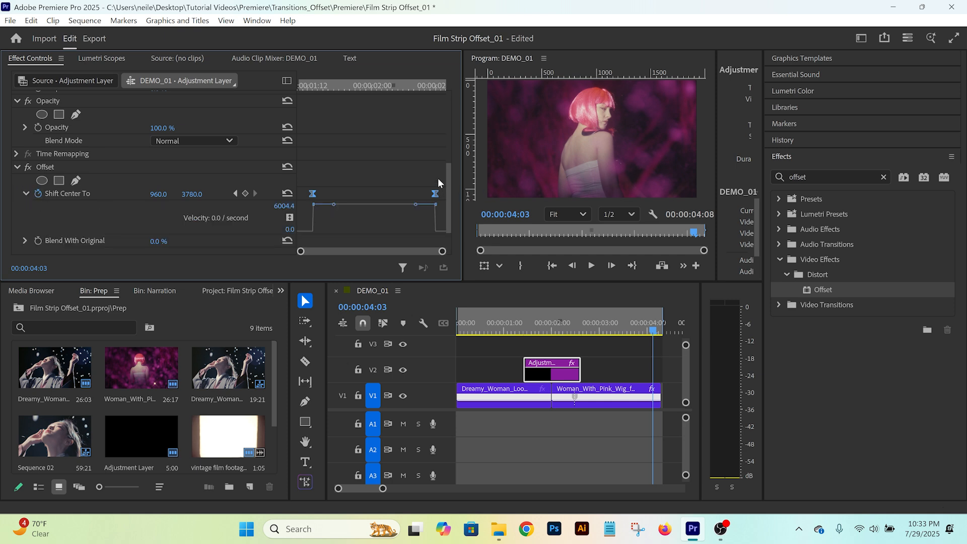
drag(464, 233, 491, 244)
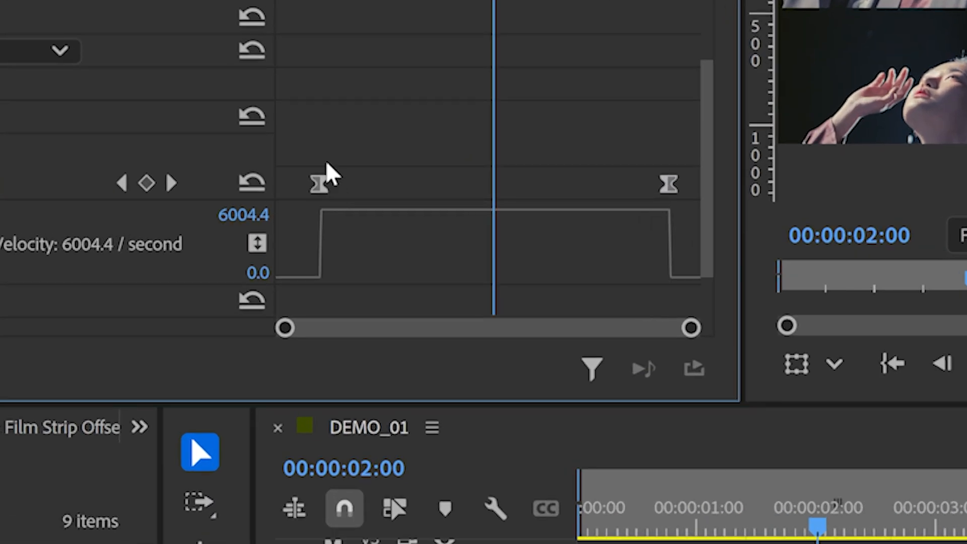
drag(304, 142, 676, 203)
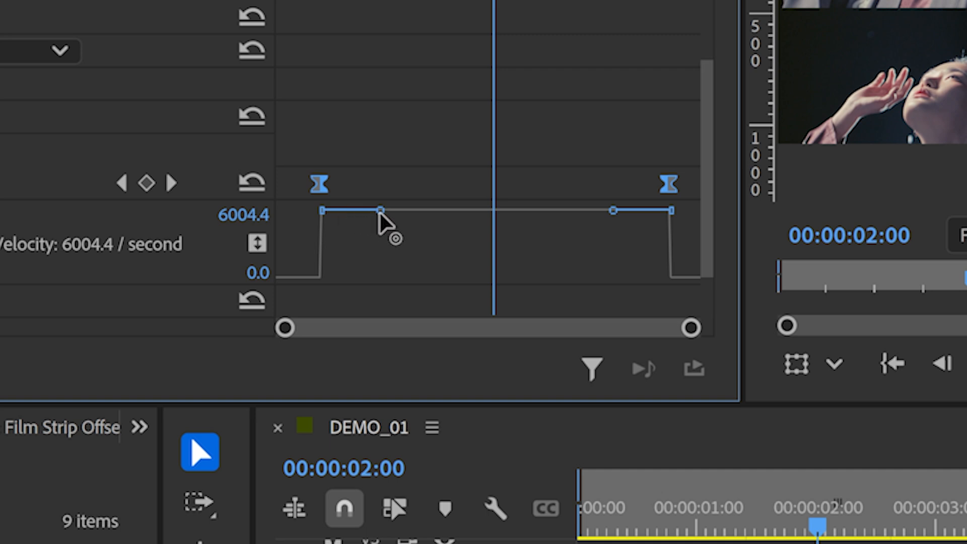
drag(381, 211, 432, 283)
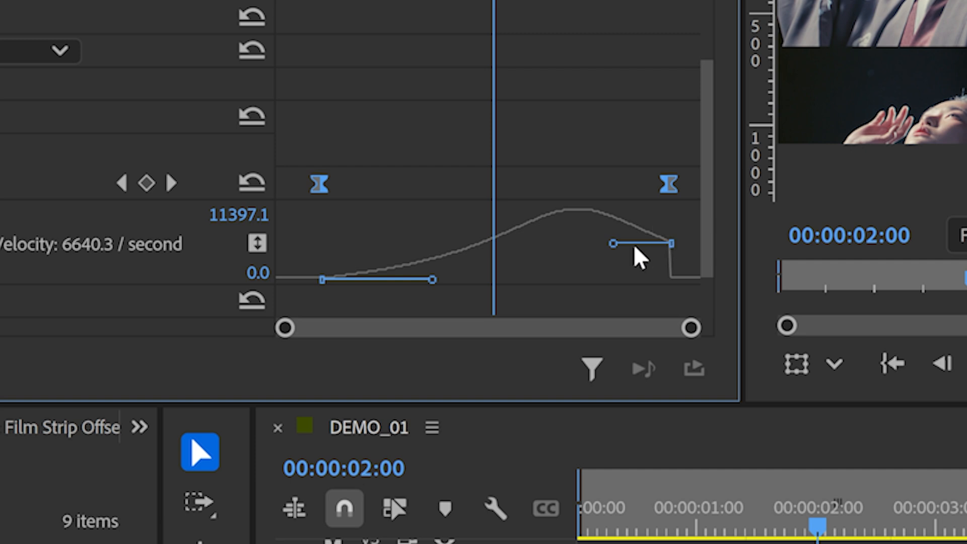
drag(614, 245, 538, 288)
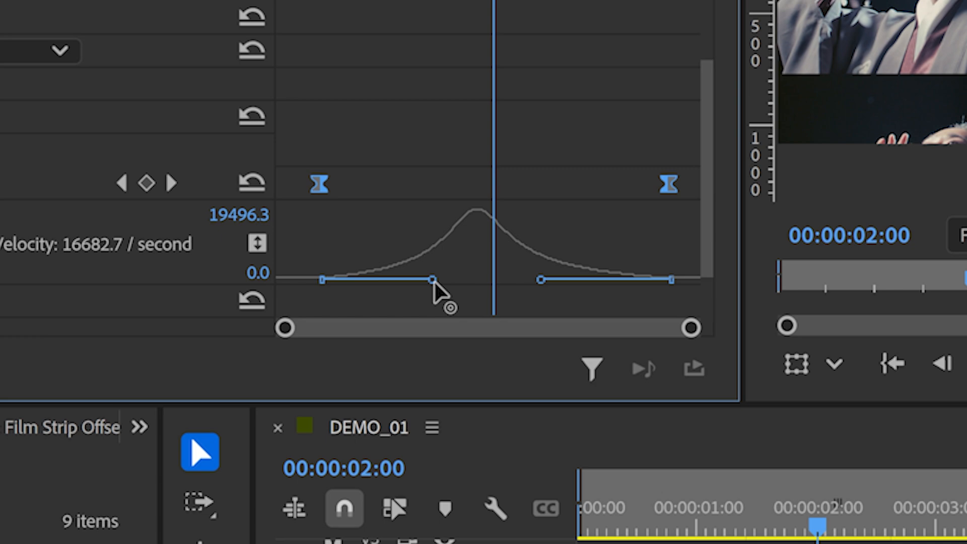
drag(433, 282, 454, 288)
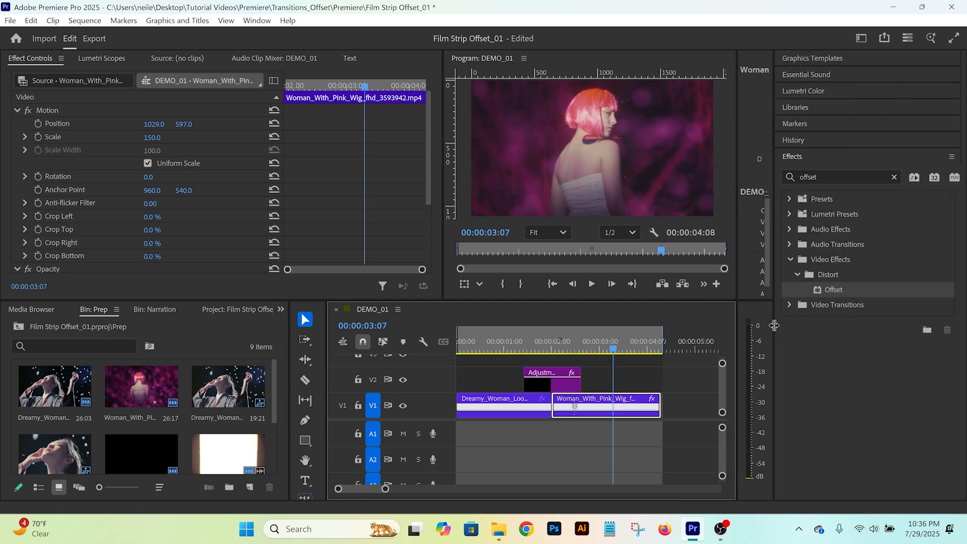
Search the effects for "directional blur" and apply Directional Blur to the adjustment layer on V2.
drag(774, 325, 800, 326)
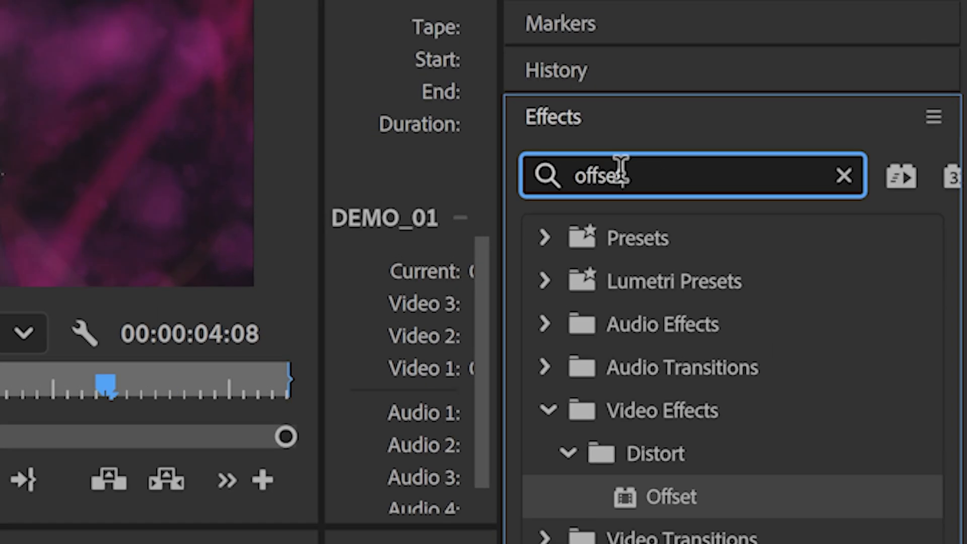
double_click(841, 176)
text(directio)
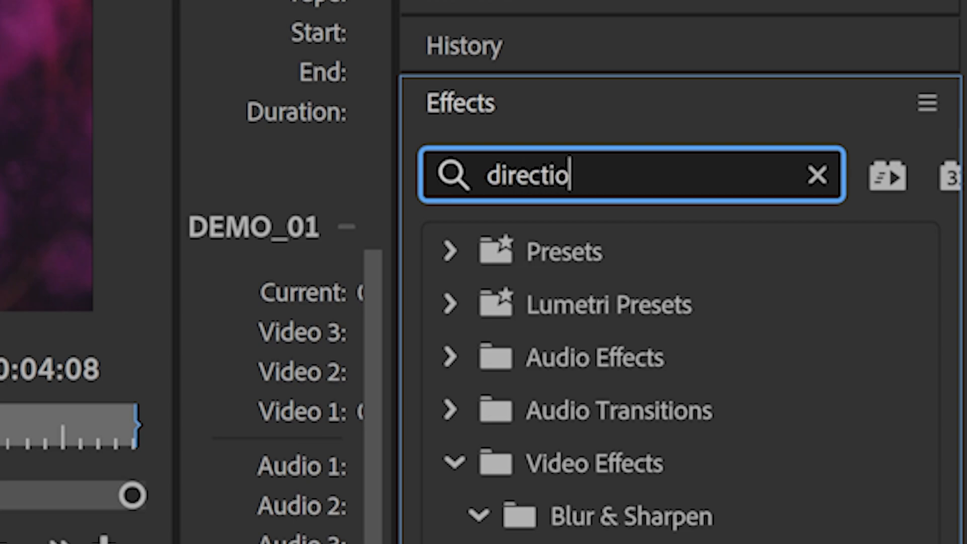
text(nal blur)
drag(583, 237, 26, 379)
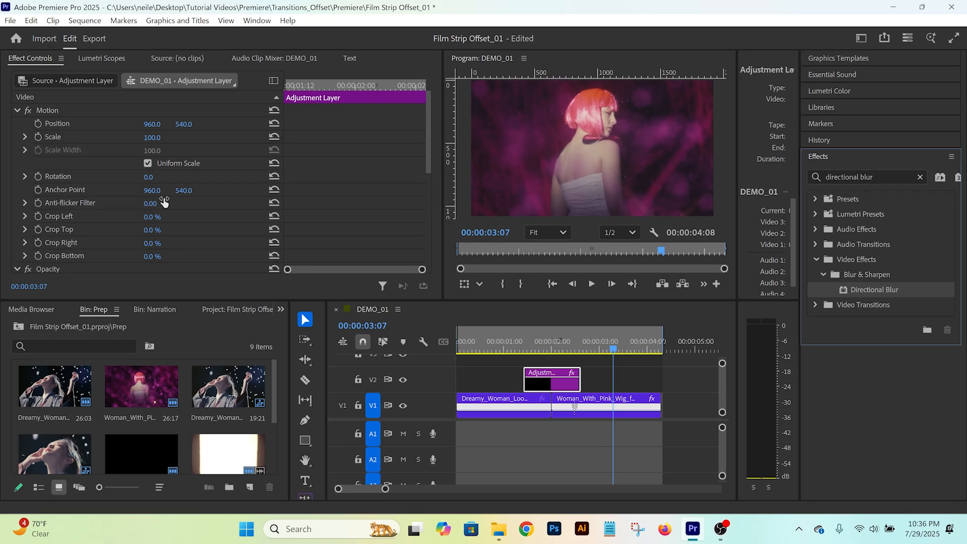
Set the Directional Blur's Blur Length to 25 and scrub through the transition to preview the blur.
scroll(163, 201, down, 10)
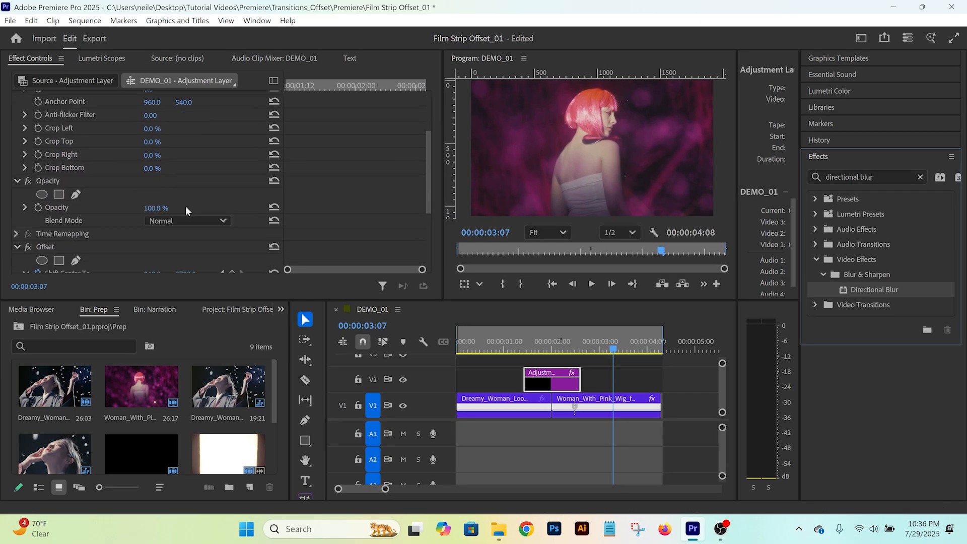
click(65, 223)
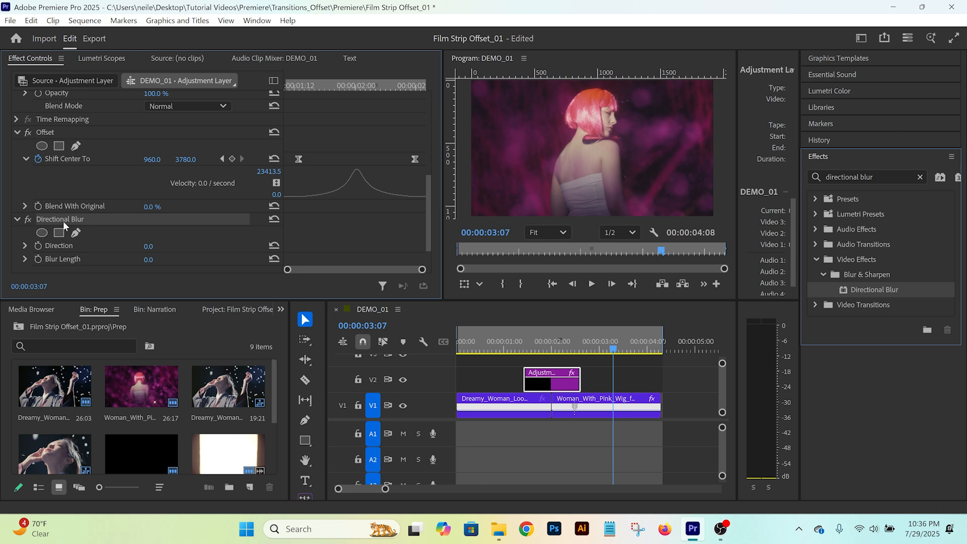
click(149, 259)
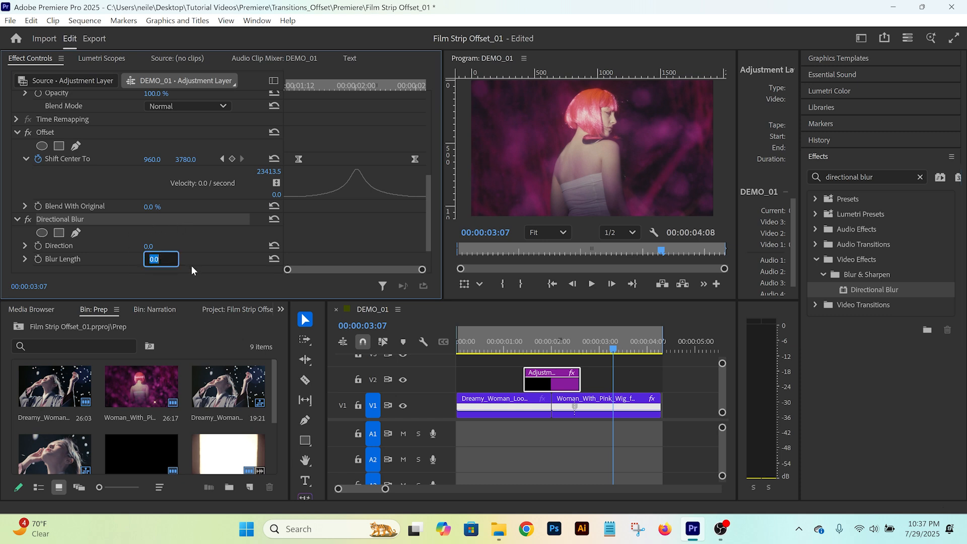
text(25)
key(Return)
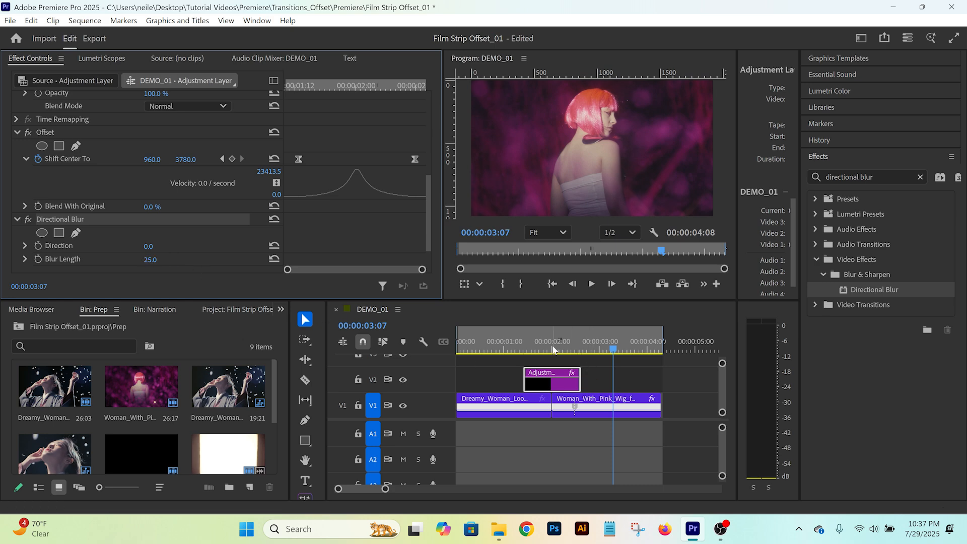
drag(553, 349, 546, 348)
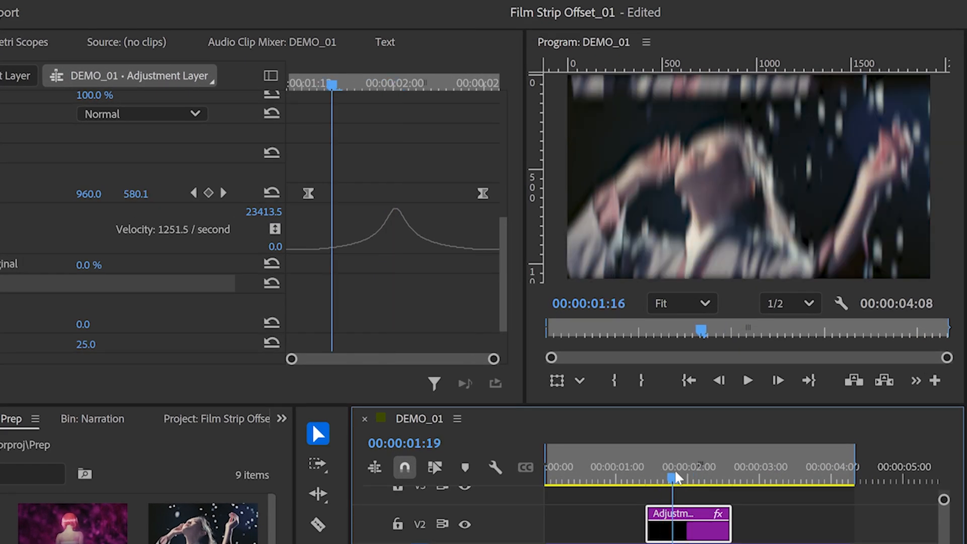
drag(677, 478, 698, 484)
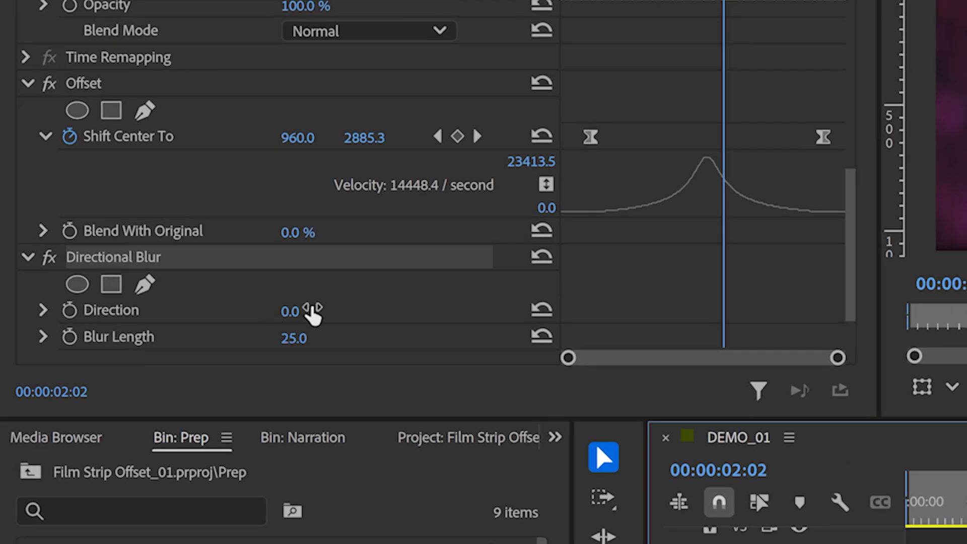
Try angling the Directional Blur to negative values such as -41° and return its Direction to 0°.
drag(296, 325, 226, 325)
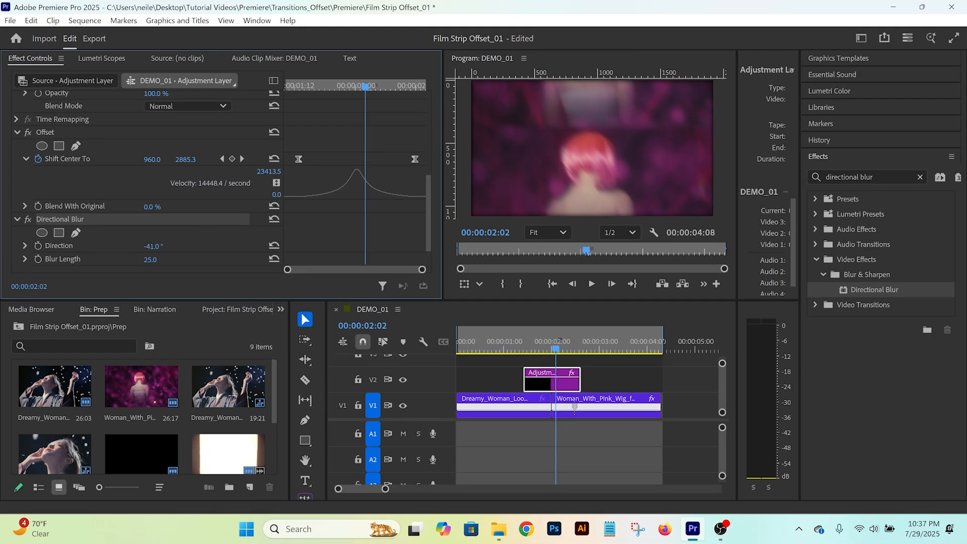
drag(152, 246, 96, 246)
click(158, 245)
text(0)
key(Return)
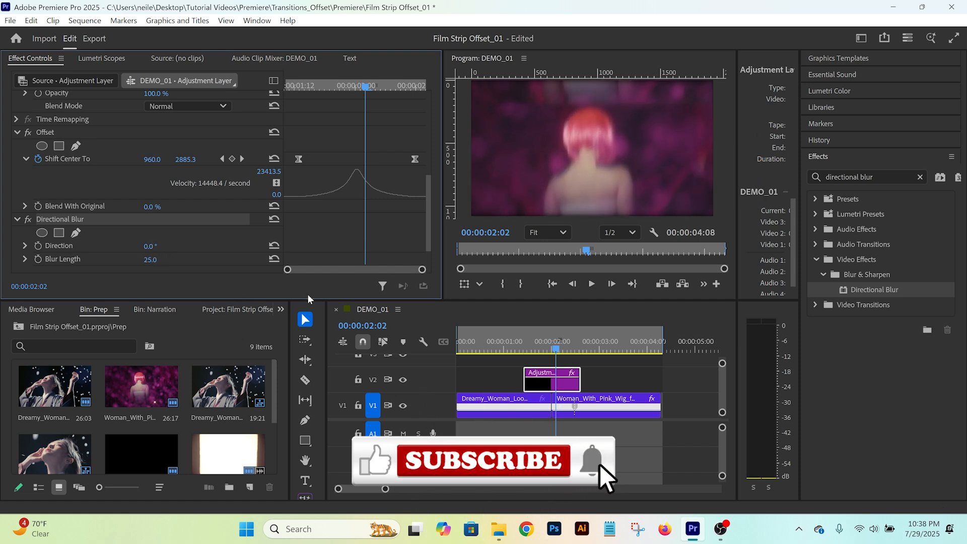
Set Blur Length to 0 at the first Shift Center To keyframe, 00:00:01:13, and enable keyframing for it.
click(298, 85)
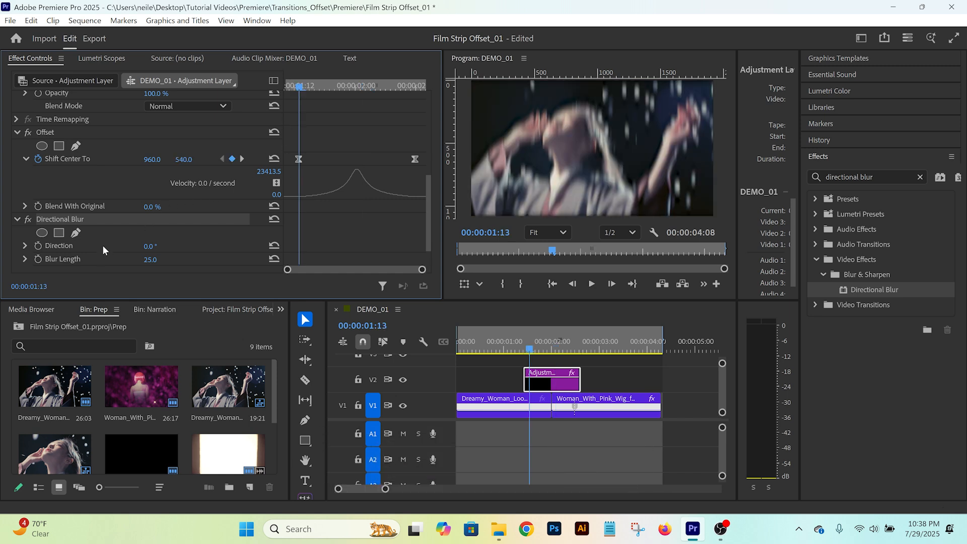
click(153, 259)
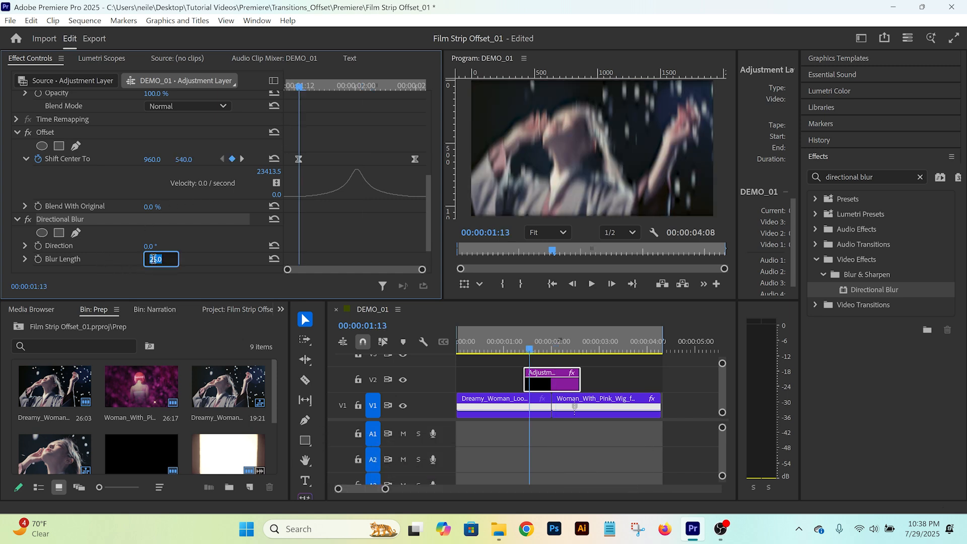
text(0)
key(Return)
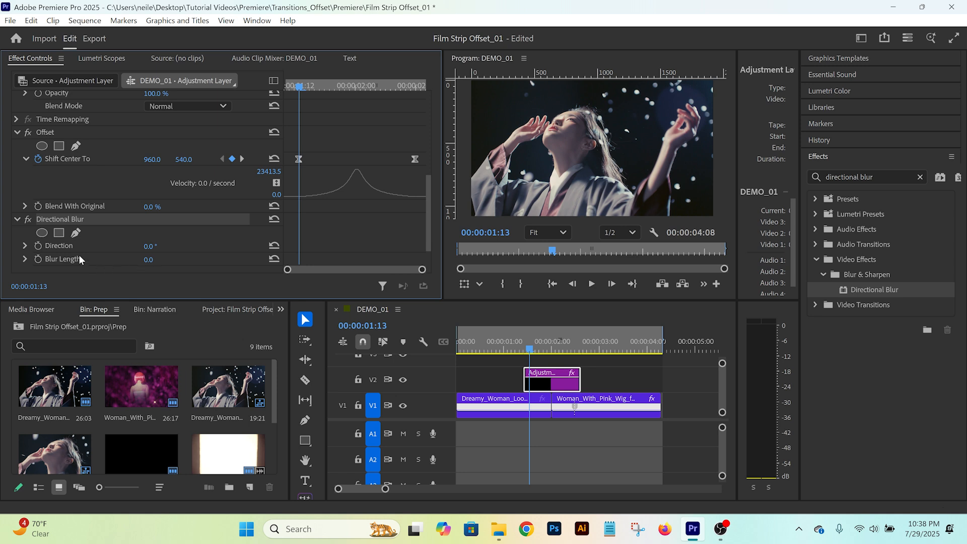
click(38, 258)
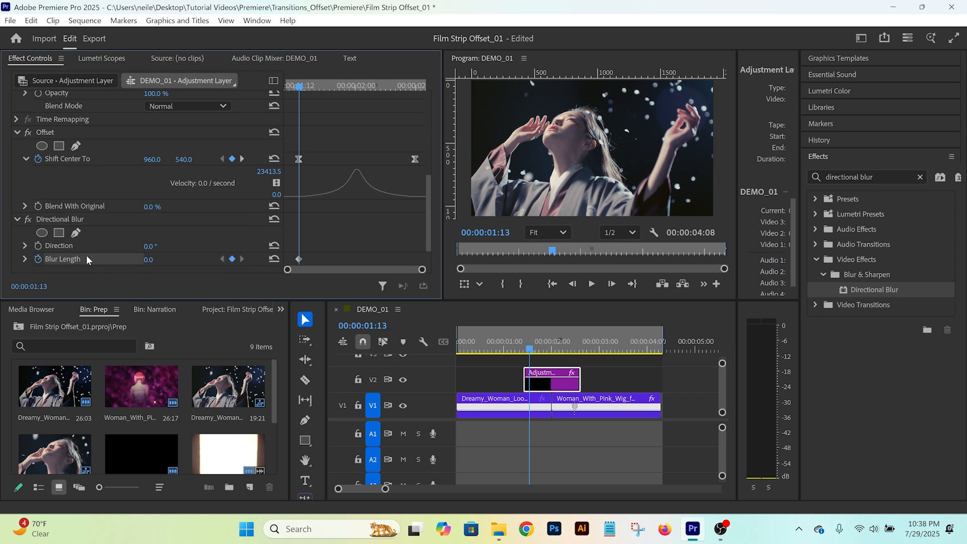
Add a Blur Length keyframe of 25 at 00:00:01:21, eight frames after the first one, where the velocity curve steepens.
key(Right)
key(Right)
key(Right)
key(Right)
key(Right)
key(Right)
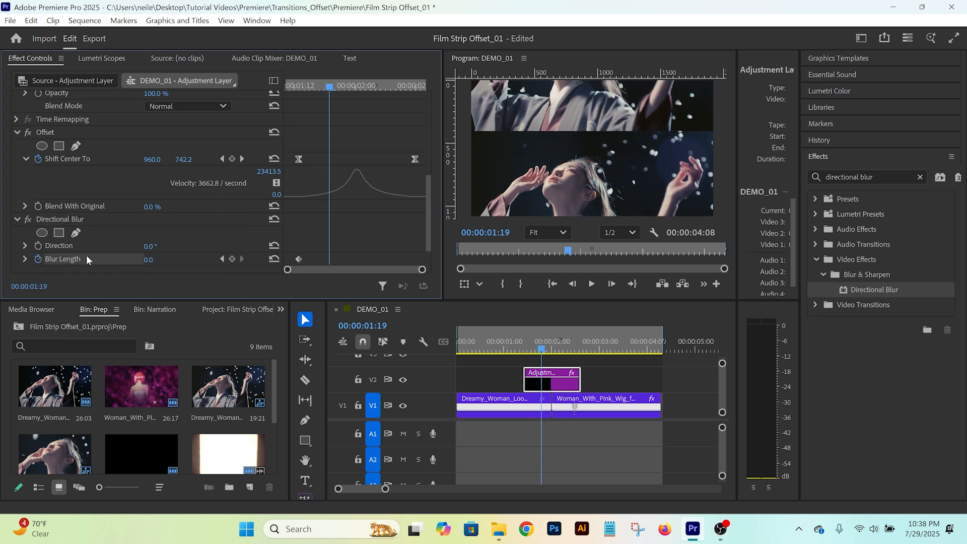
key(Right)
key(Right)
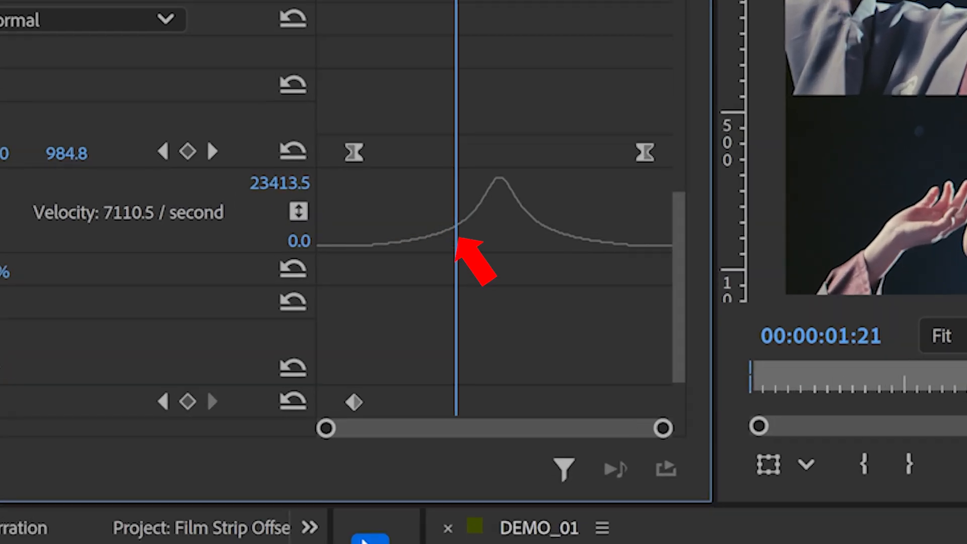
click(12, 401)
text(25)
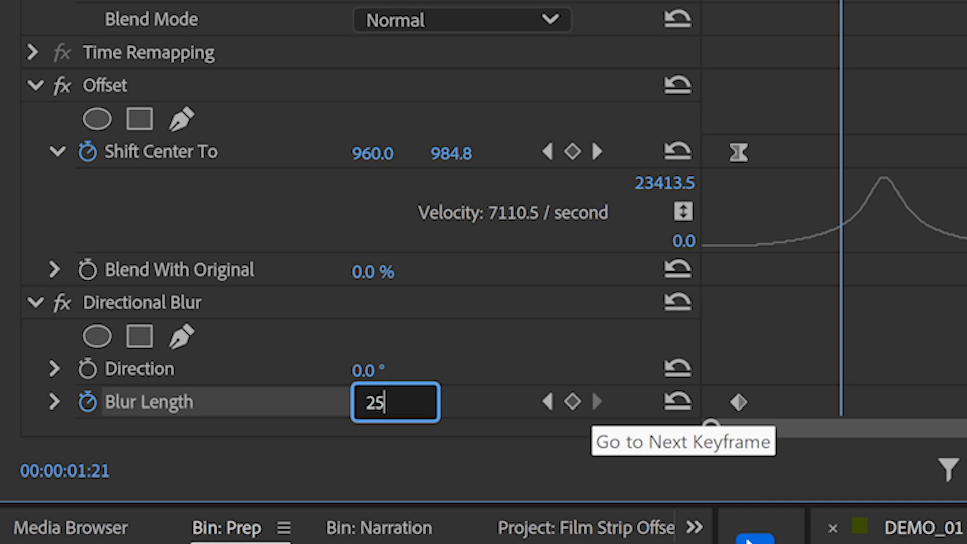
key(Return)
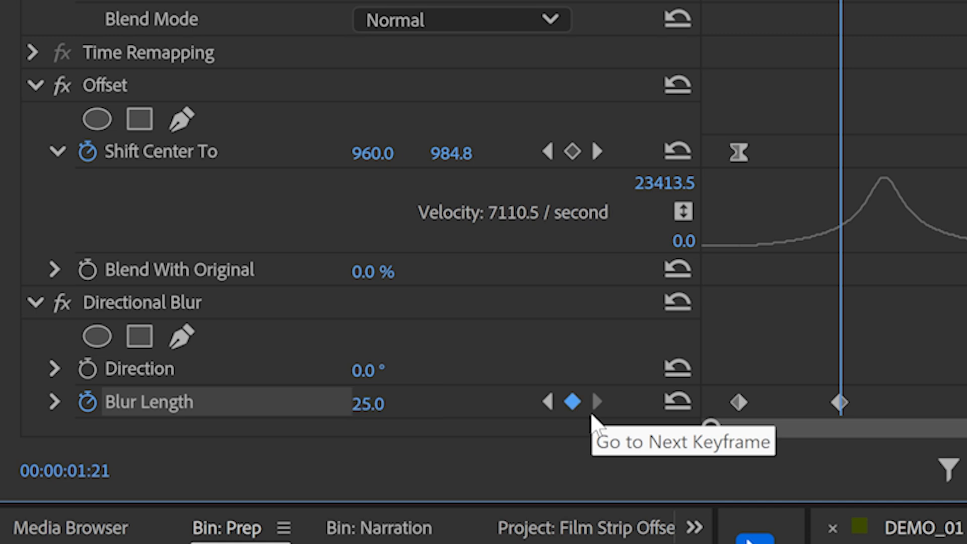
Paste a copy of the 25 Blur Length keyframe at 00:00:02:03 and a copy of the 0 keyframe at 00:00:02:12.
key(space)
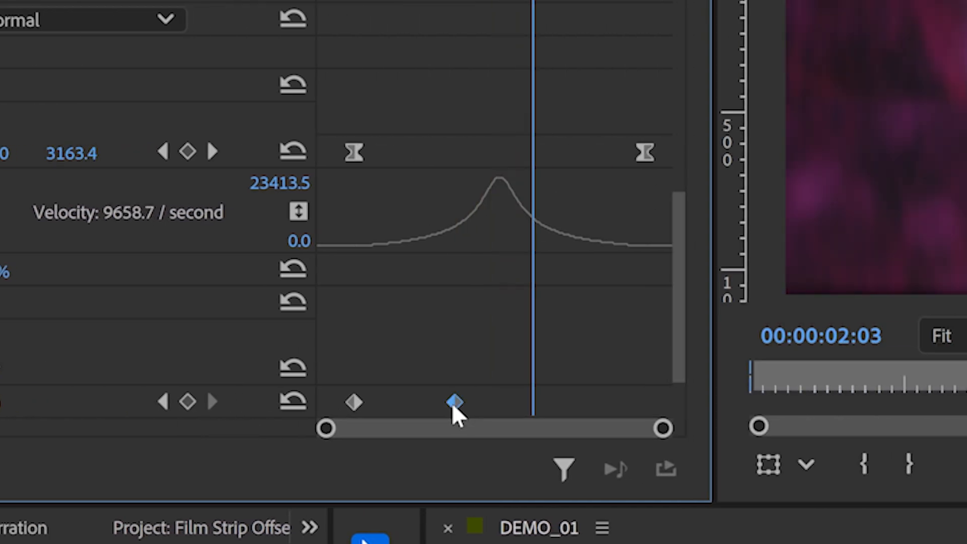
key(ctrl+v)
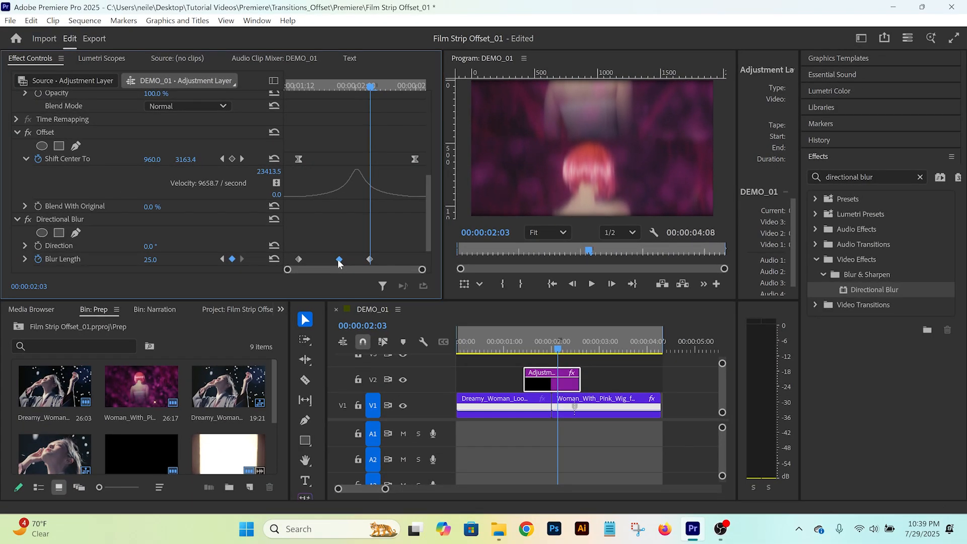
click(416, 87)
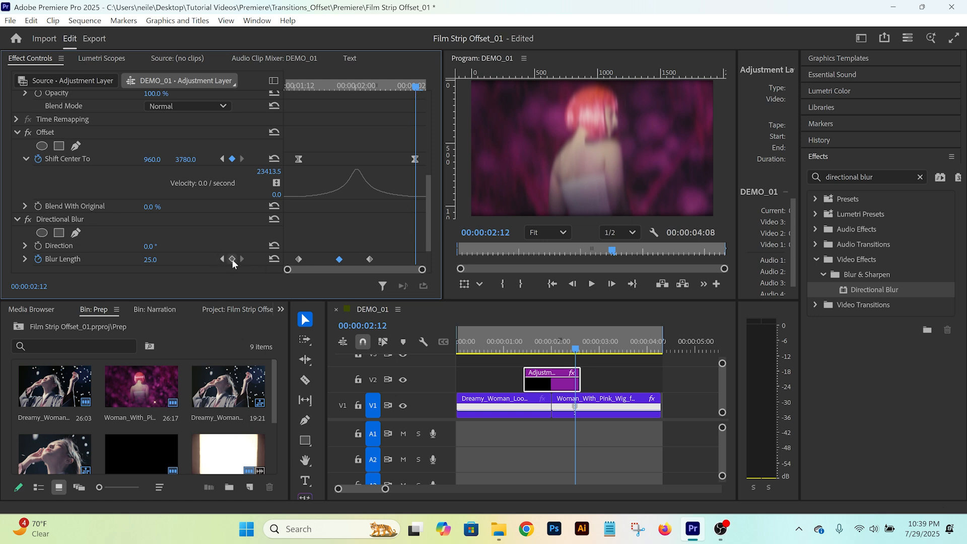
click(299, 259)
key(ctrl+v)
drag(428, 239, 425, 253)
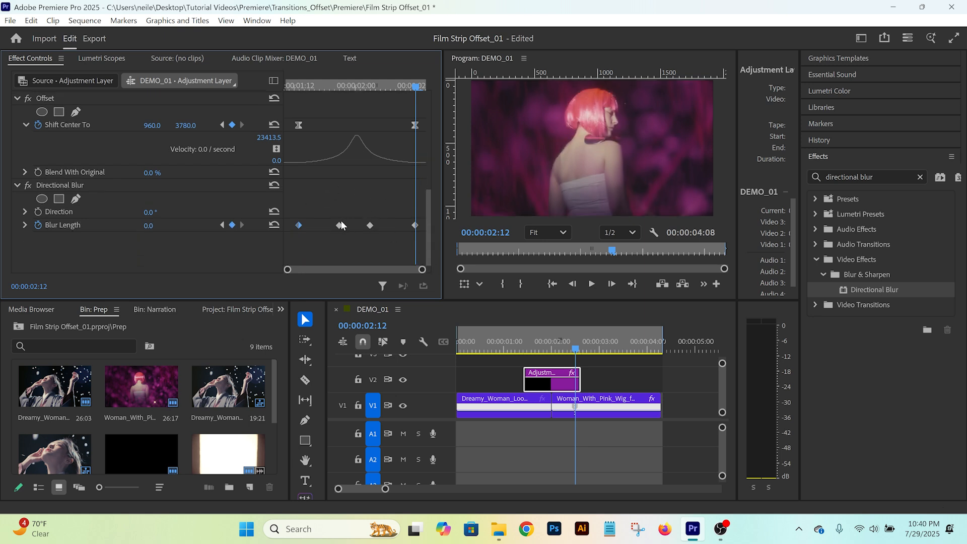
Ease the four Blur Length keyframes in order: Ease Out on the first, Ease In, Ease Out, and Ease In on the last.
right_click(299, 226)
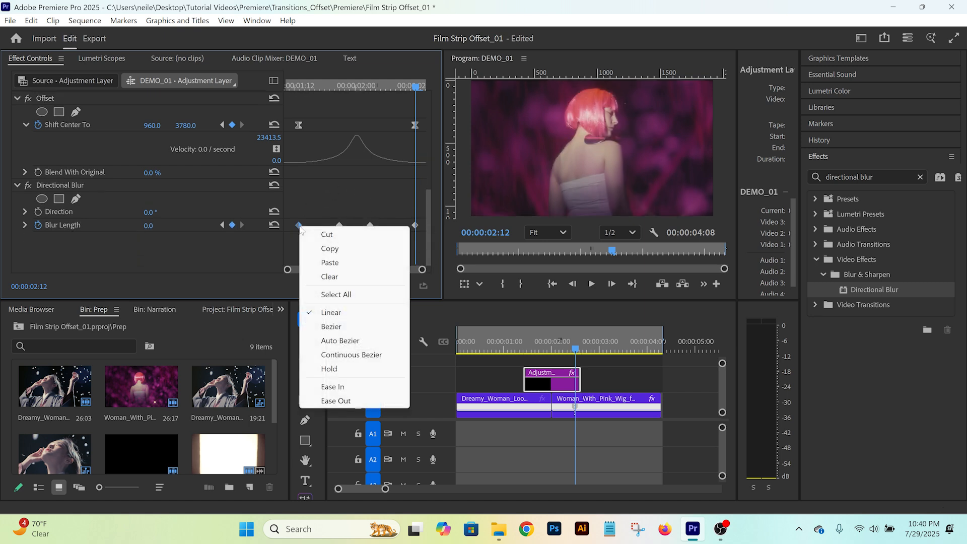
click(344, 401)
right_click(340, 227)
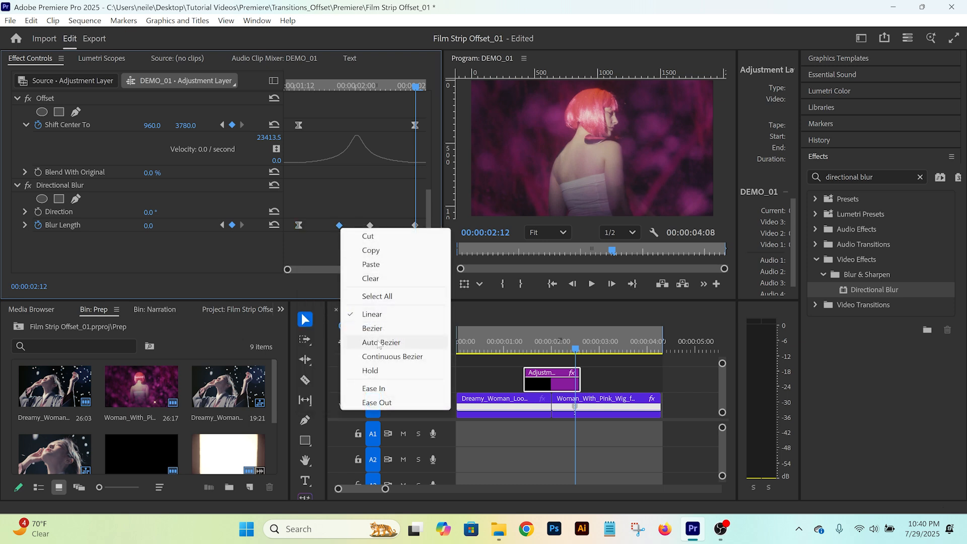
click(362, 389)
right_click(371, 226)
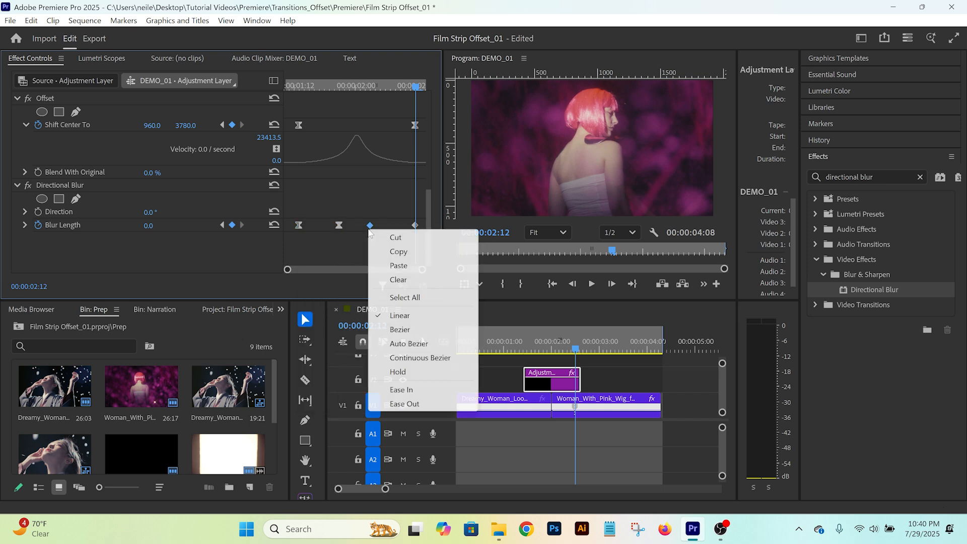
click(404, 404)
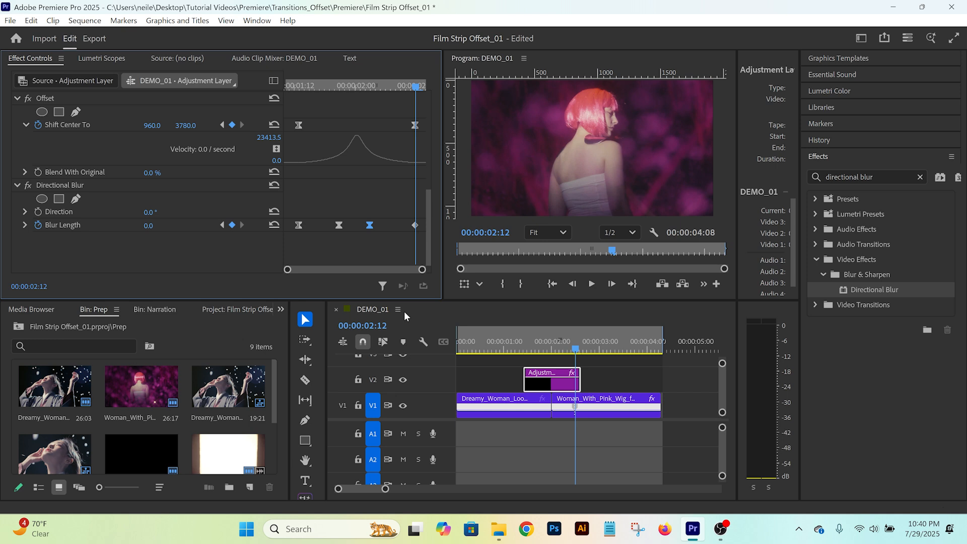
right_click(415, 225)
click(453, 386)
Play back the transition from just before the first keyframes to review the eased blur, and reselect the adjustment layer.
click(299, 87)
key(space)
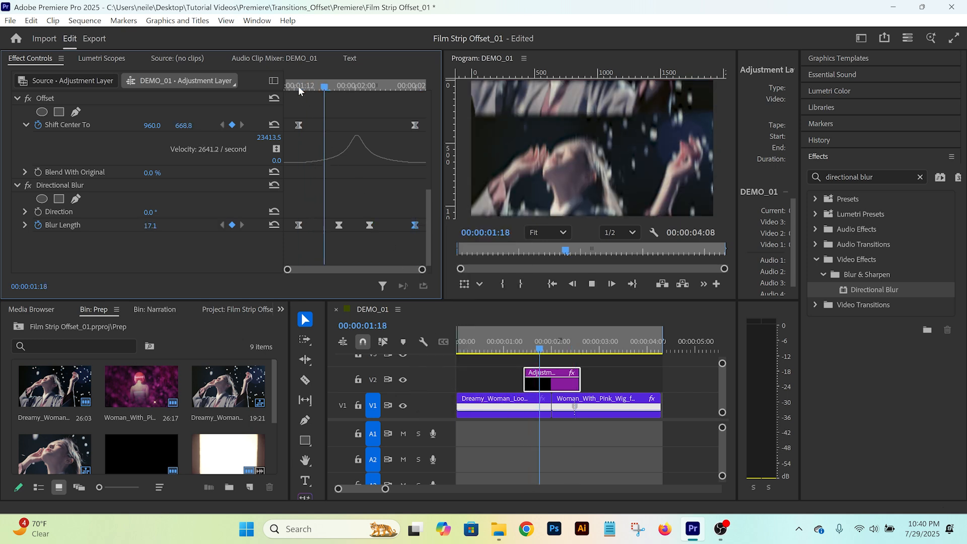
click(299, 86)
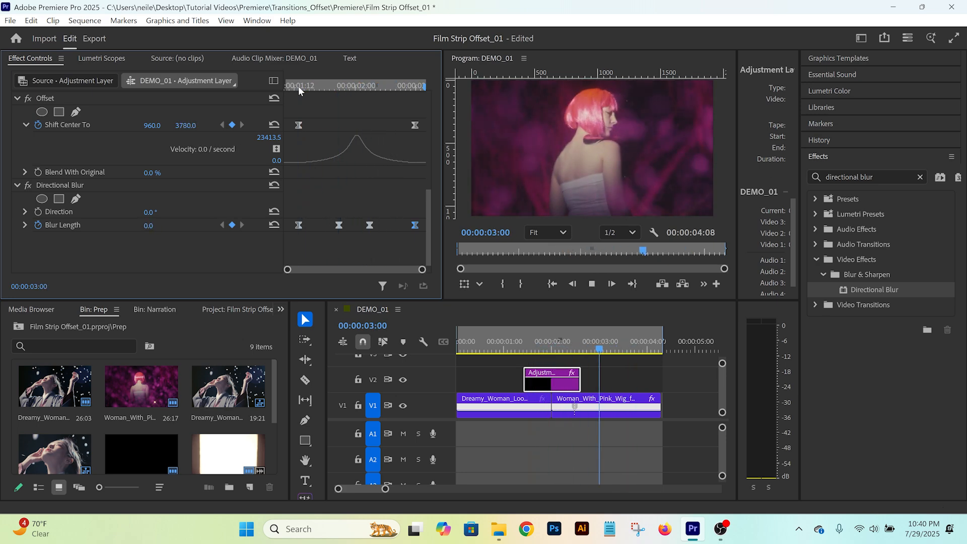
key(space)
click(524, 348)
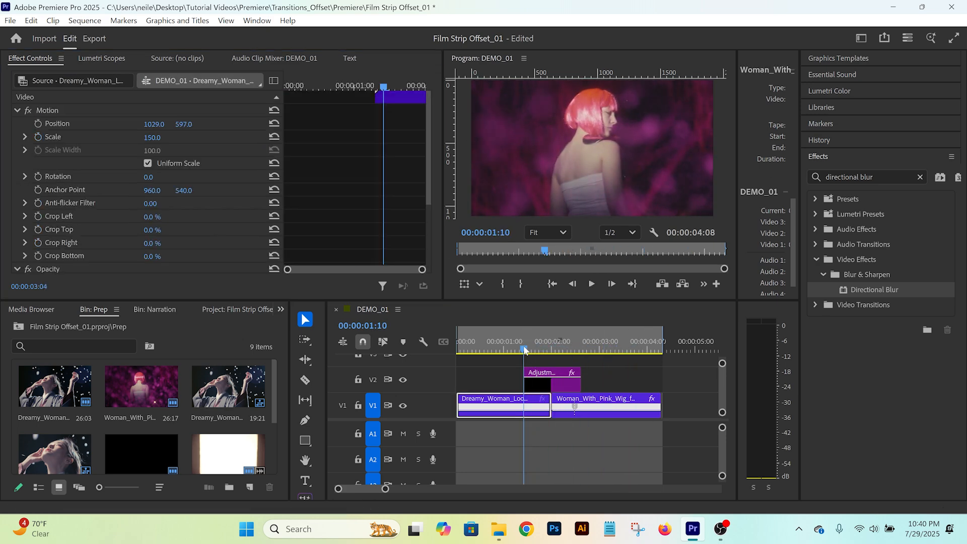
key(space)
click(552, 382)
key(space)
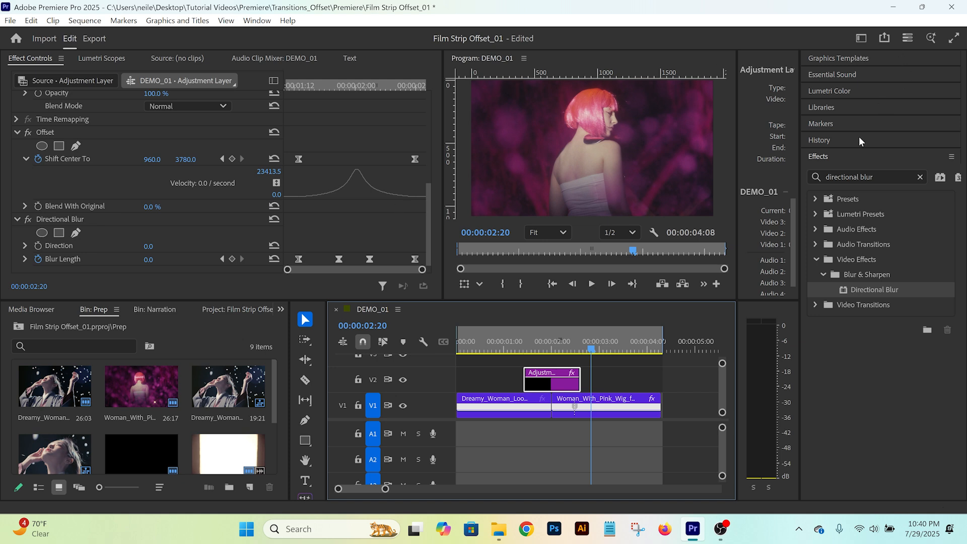
Find the Lens Distortion effect and apply it to the adjustment layer on V2.
click(882, 177)
text(lens disto)
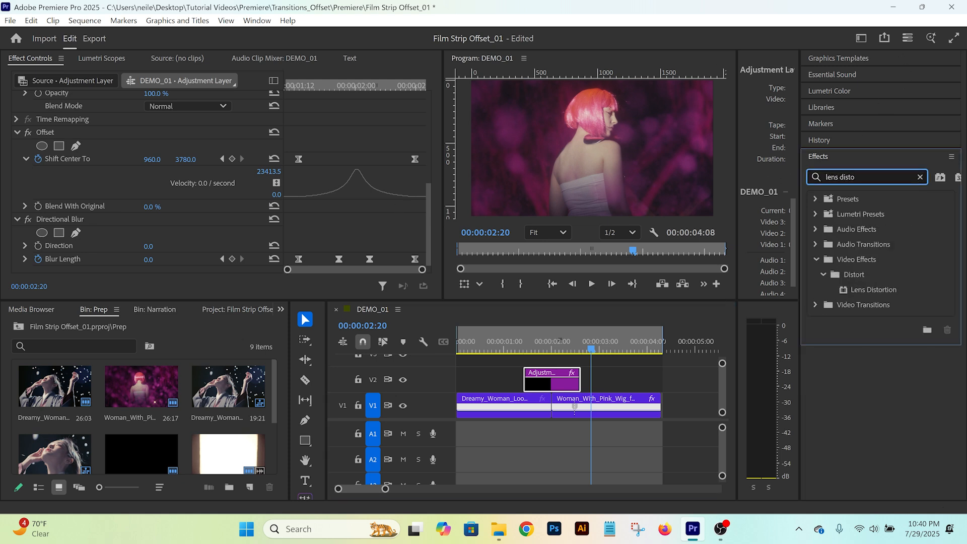
drag(873, 289, 552, 379)
scroll(190, 176, down, 4)
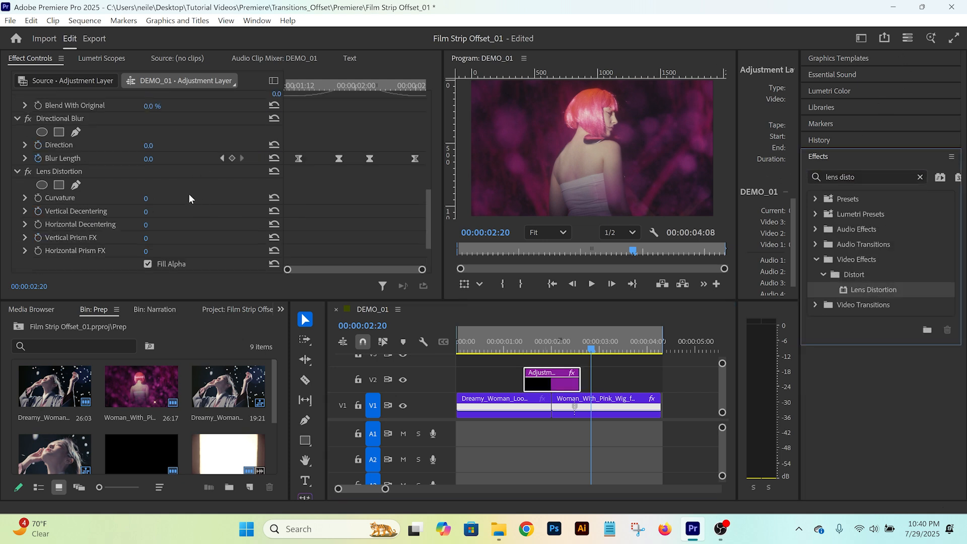
click(69, 184)
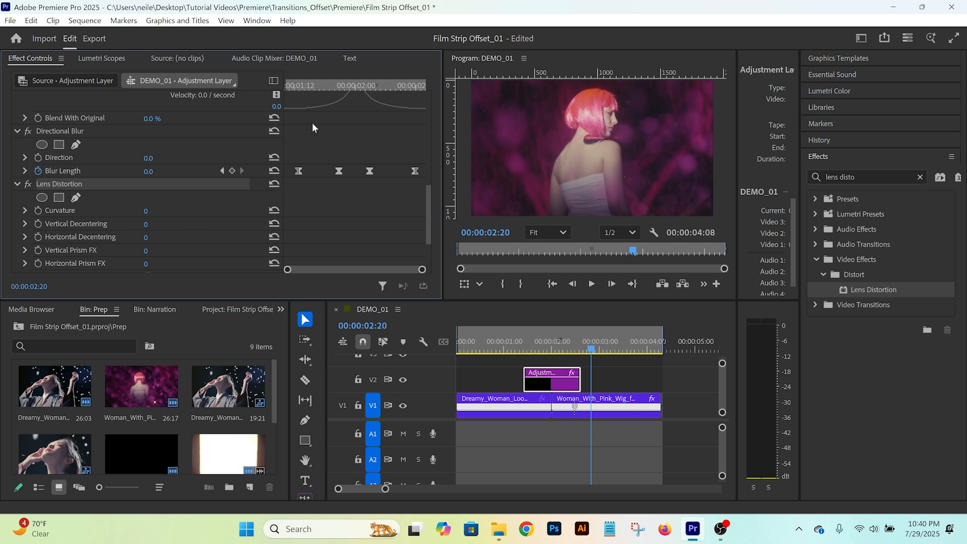
Enable keyframing for the Lens Distortion Curvature at the first Blur Length keyframe, 00:00:01:13, with a value of 0.
click(298, 86)
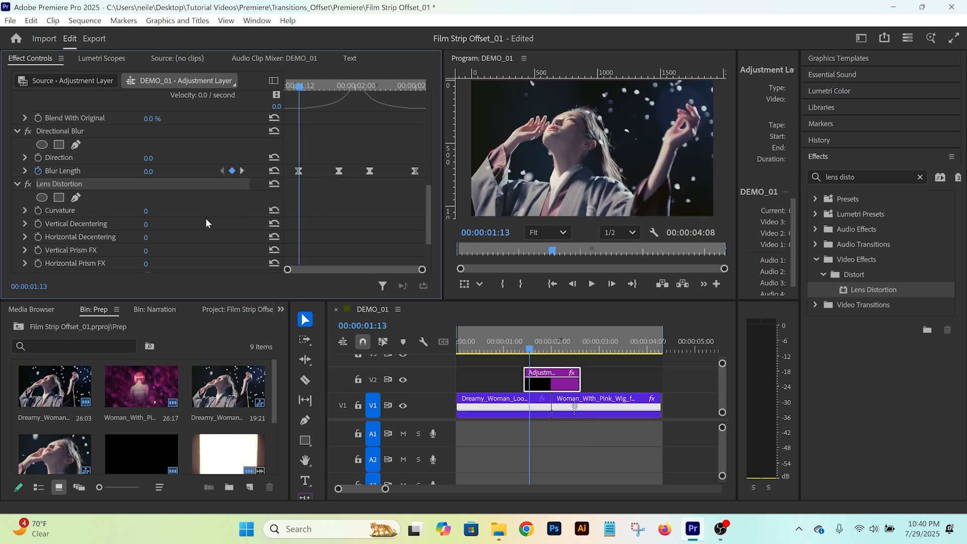
click(146, 211)
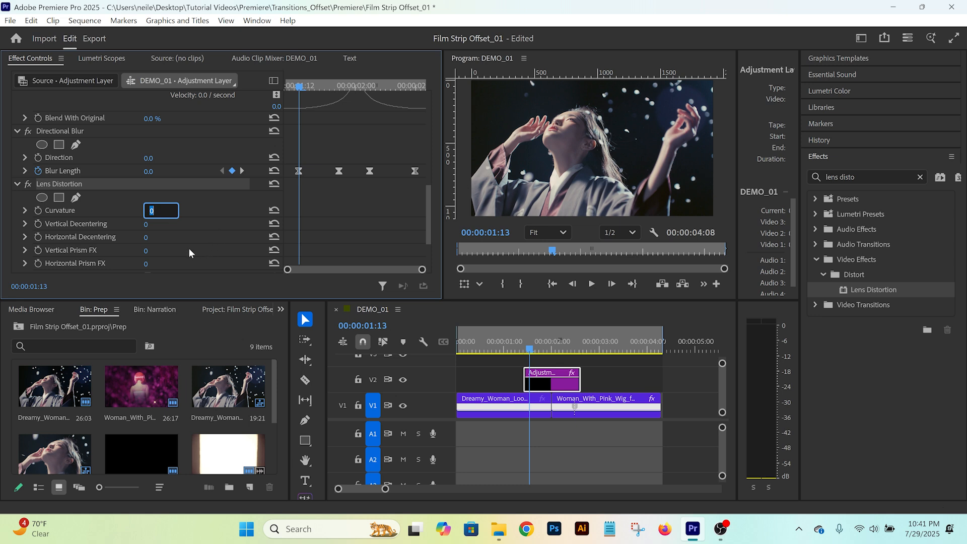
click(38, 210)
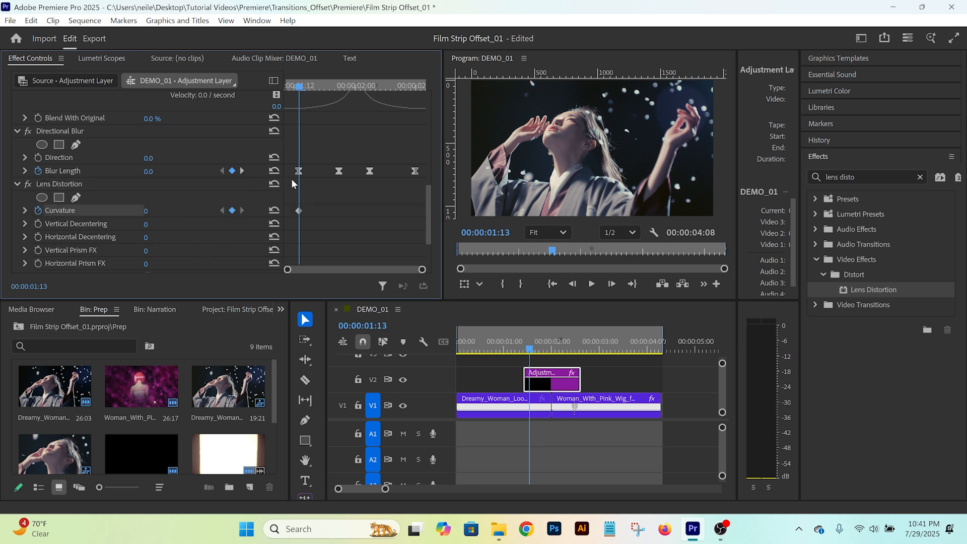
Add a Curvature keyframe of 15 at 00:00:01:18, five frames after the first one.
key(Right)
key(Right)
key(Right)
key(Right)
key(Right)
text(15)
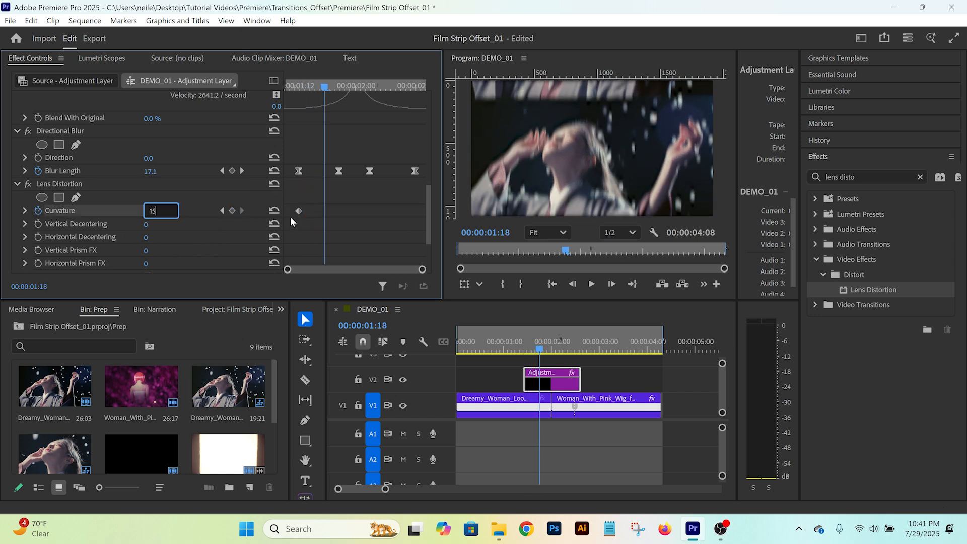
key(Return)
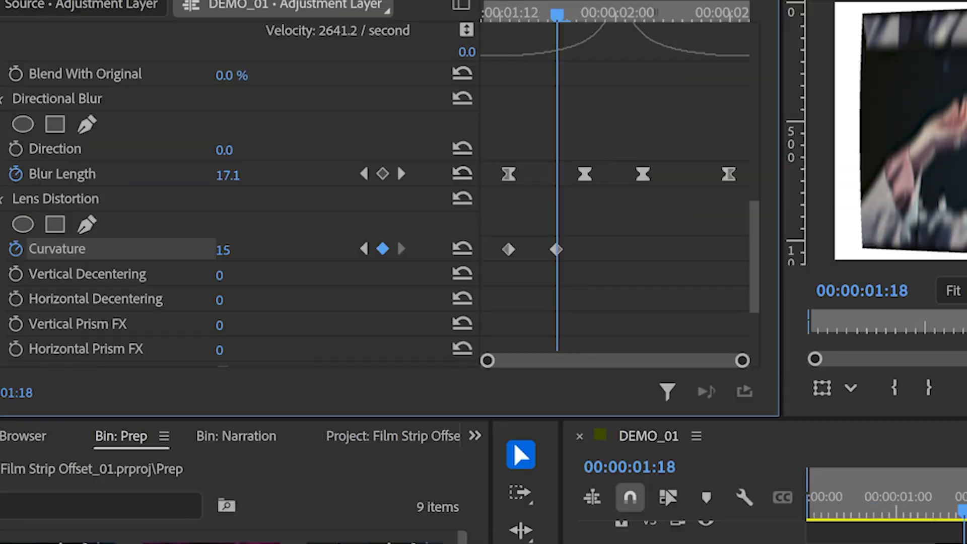
Set the Lens Distortion Fill Color to black, hex 000000.
scroll(364, 270, down, 3)
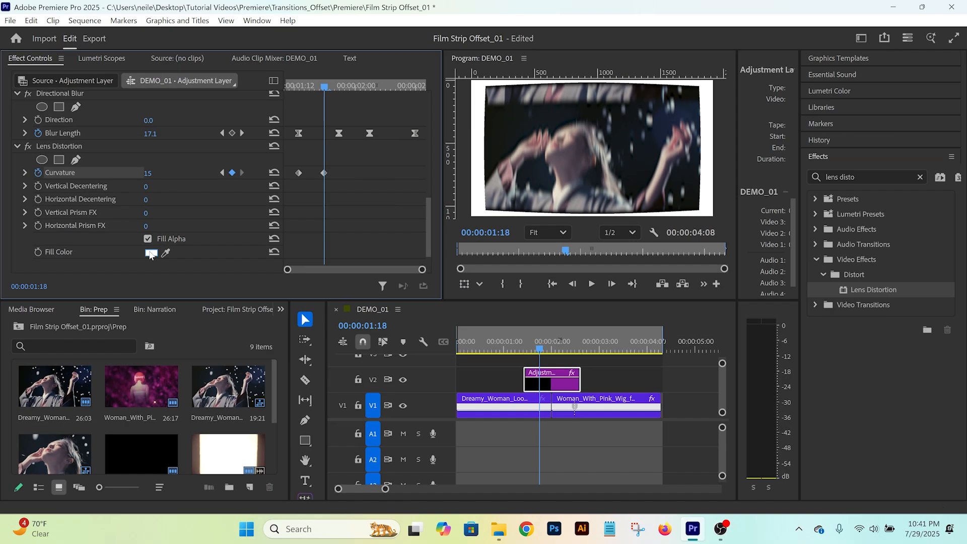
click(297, 328)
text(000000)
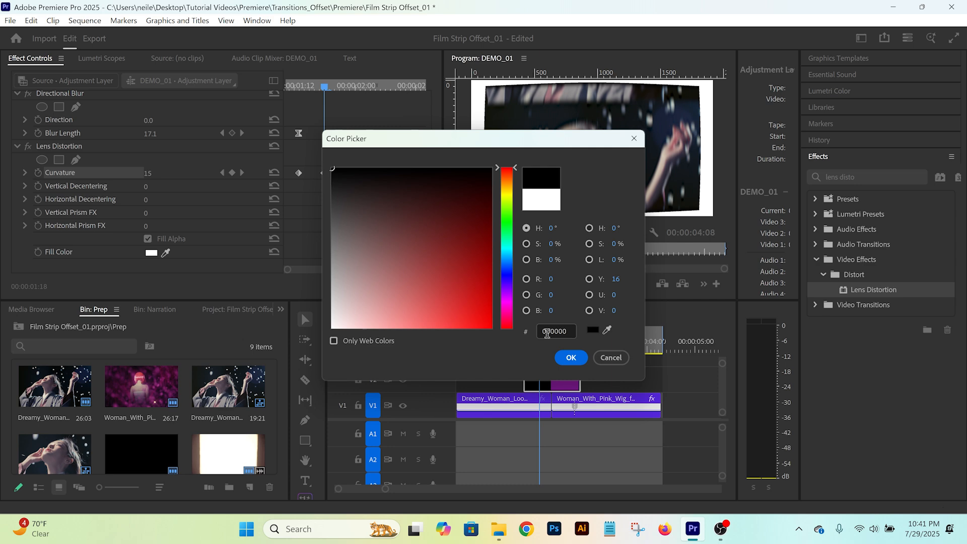
click(570, 358)
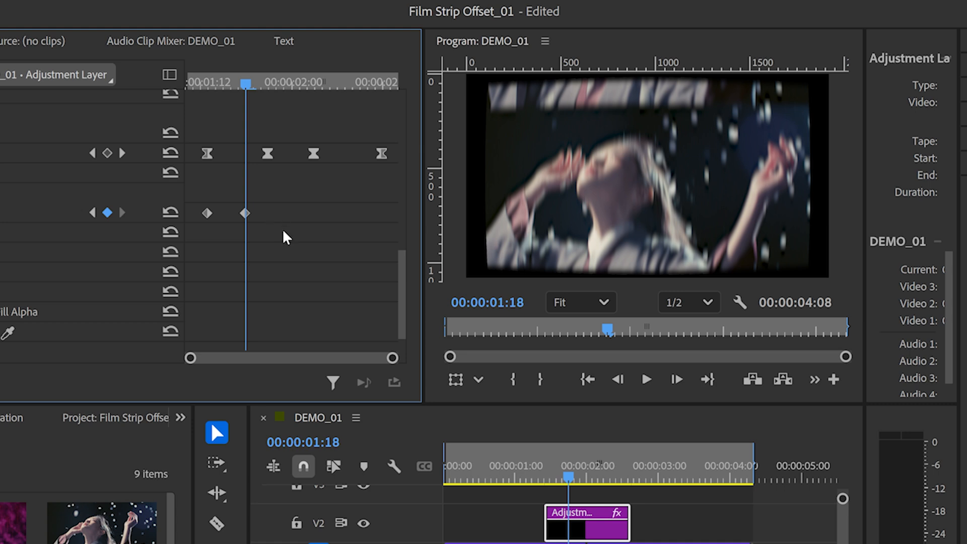
Paste a copy of the 15 Curvature keyframe at the third Blur Length keyframe, 00:00:02:03.
key(space)
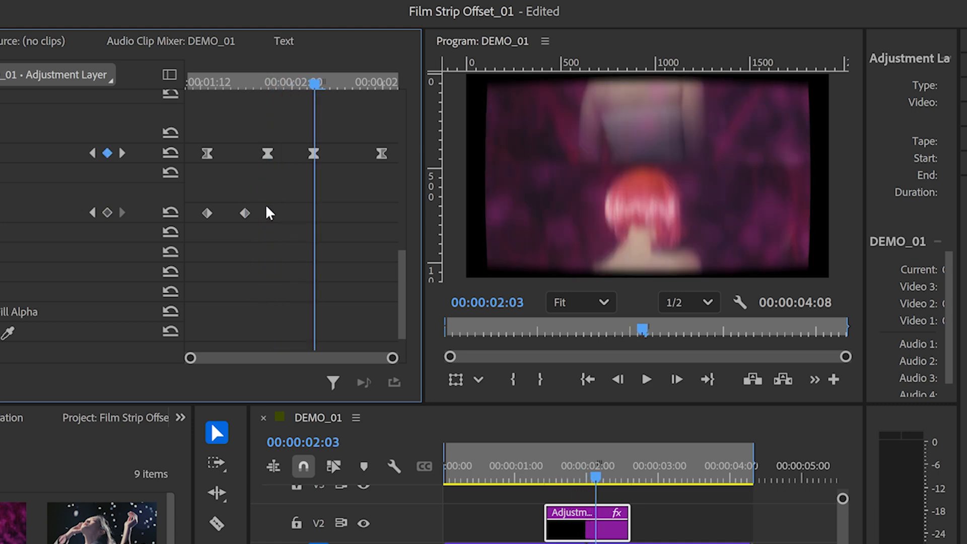
click(245, 214)
key(ctrl+c)
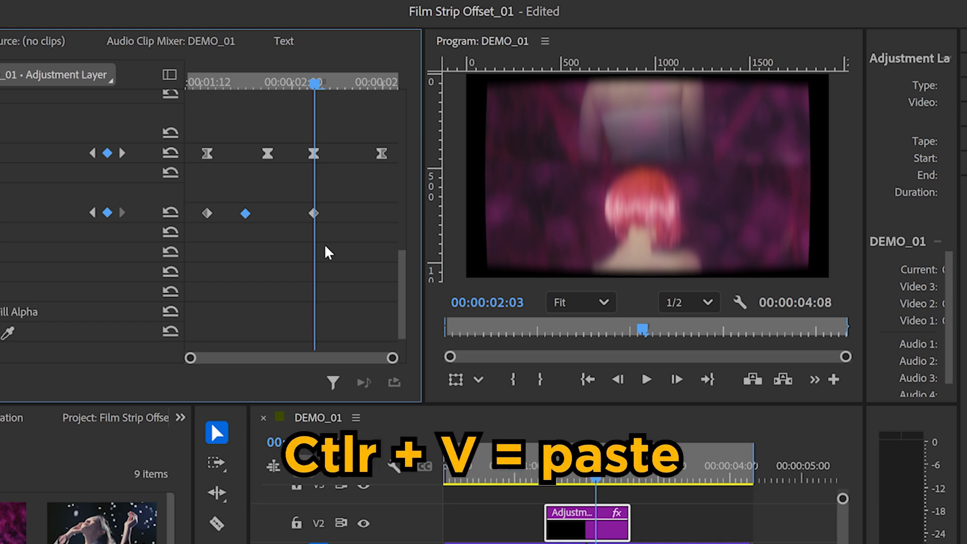
Paste a copy of the first Curvature keyframe, value 0, at 00:00:02:08, five frames after the third one.
key(Right)
key(Right)
key(Right)
key(Right)
key(Right)
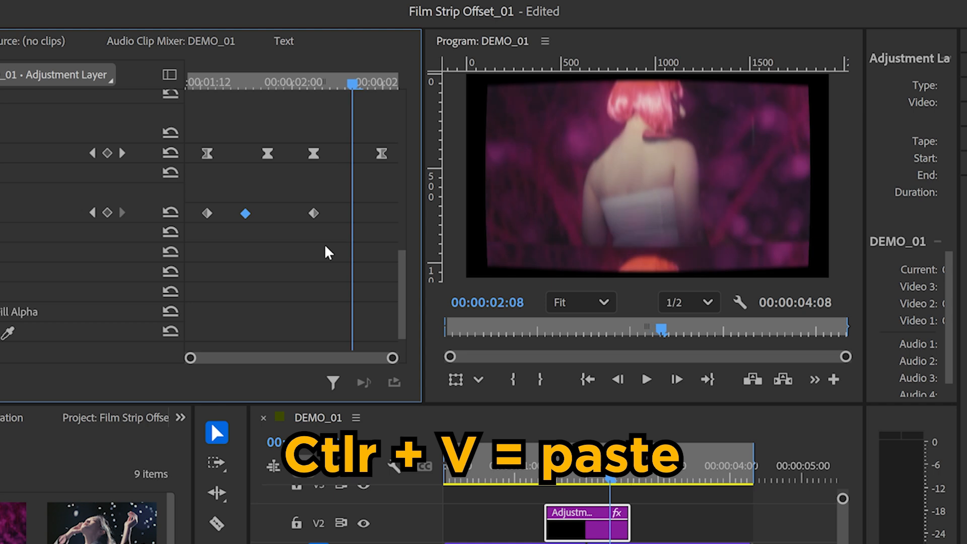
click(207, 213)
key(ctrl+v)
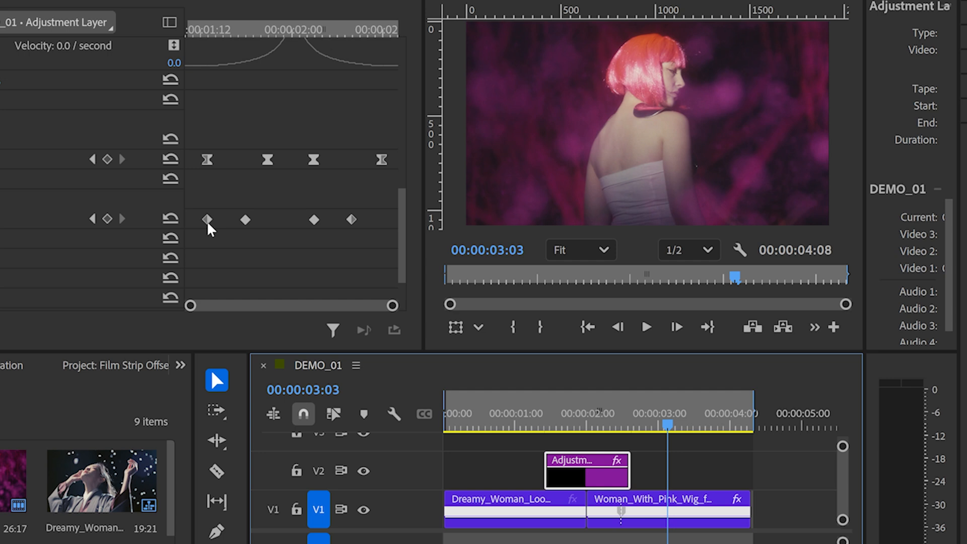
Ease the four Curvature keyframes in order: Ease Out on the first, Ease In, Ease Out, and Ease In on the last.
right_click(210, 277)
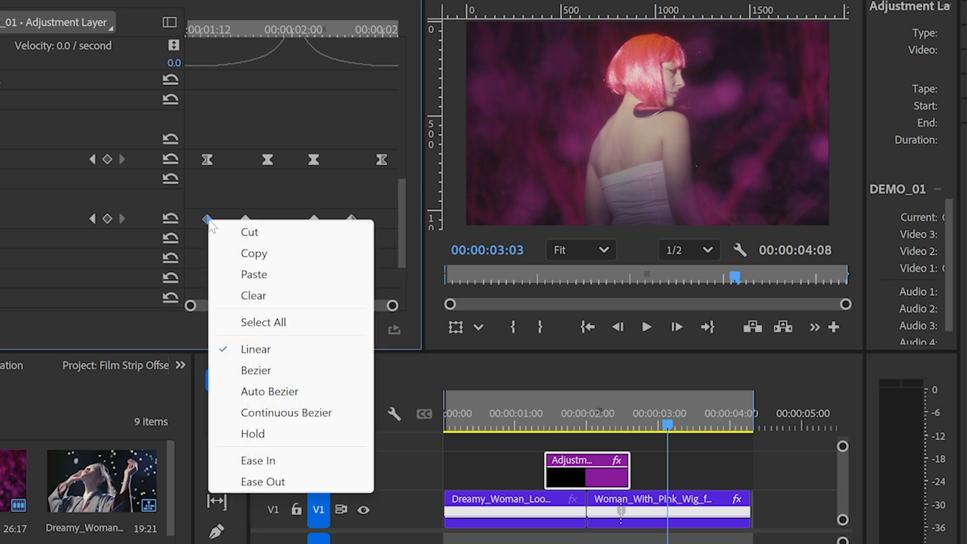
click(283, 481)
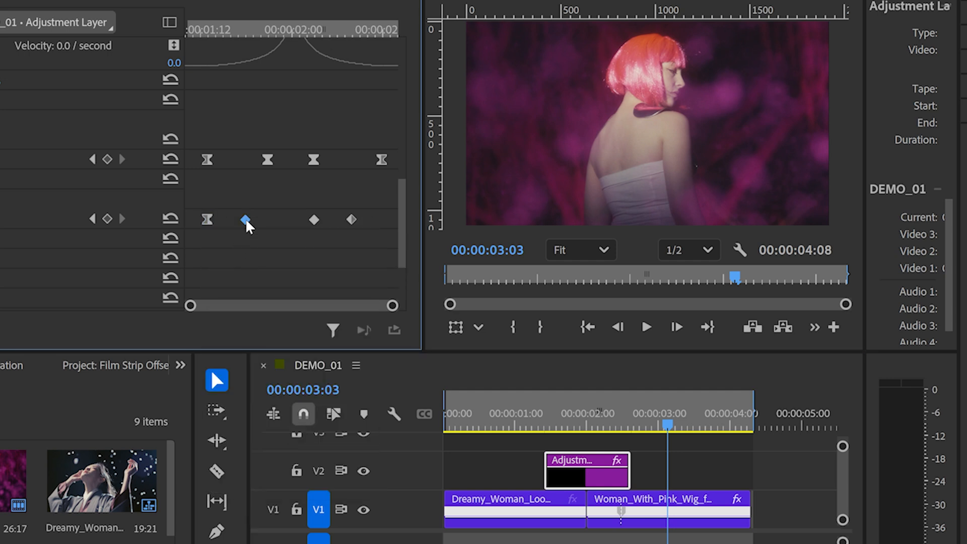
right_click(246, 221)
click(335, 459)
right_click(316, 225)
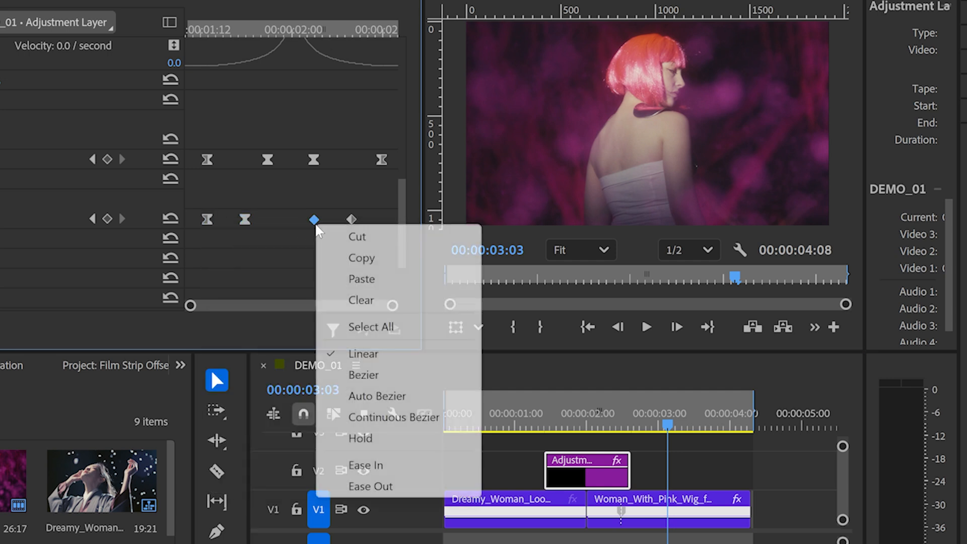
click(387, 486)
click(353, 221)
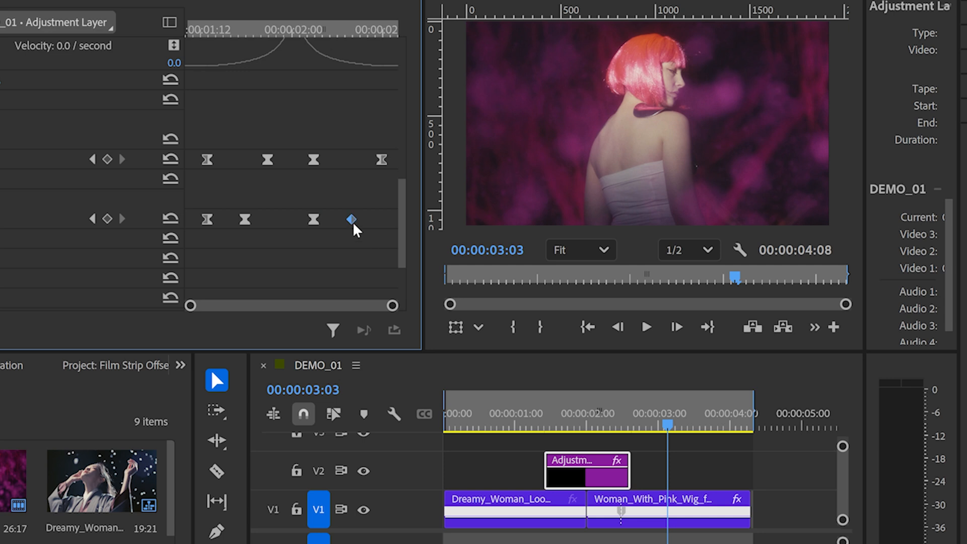
right_click(353, 221)
click(421, 465)
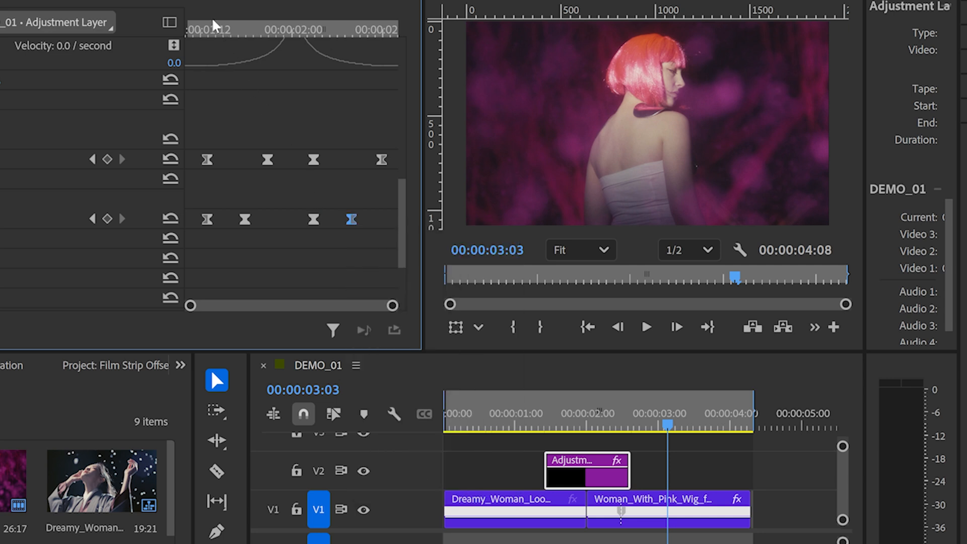